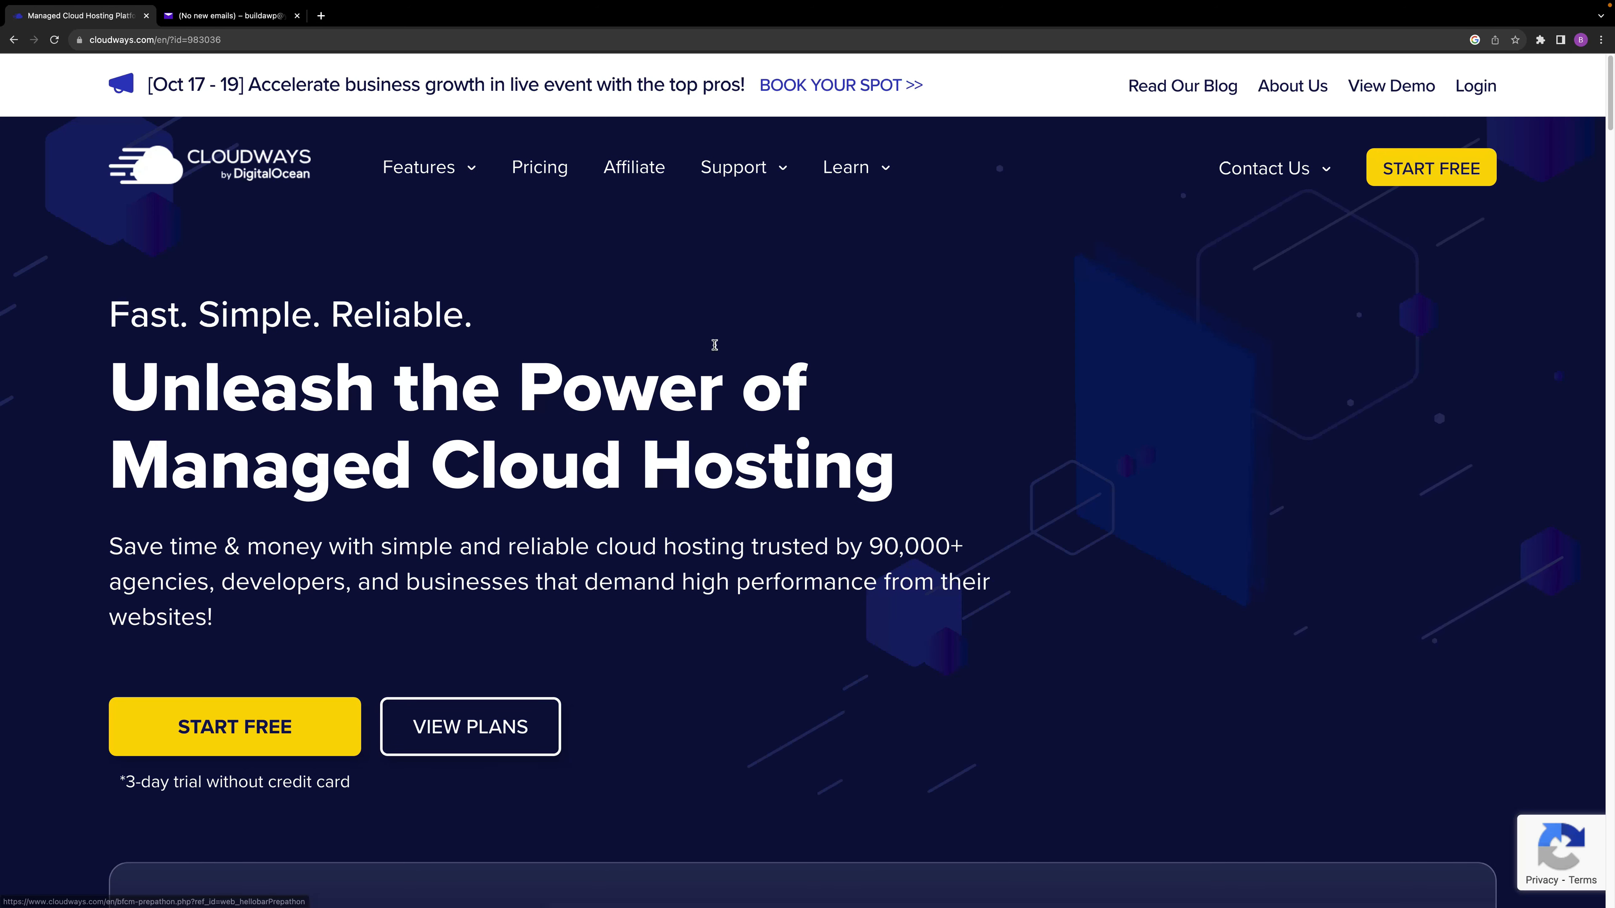
Submit the Cloudways free trial signup with promo code BUILDAWEBS and the terms accepted, and close the welcome dialog.
{"action": "left_click", "coordinate": [259, 729]}
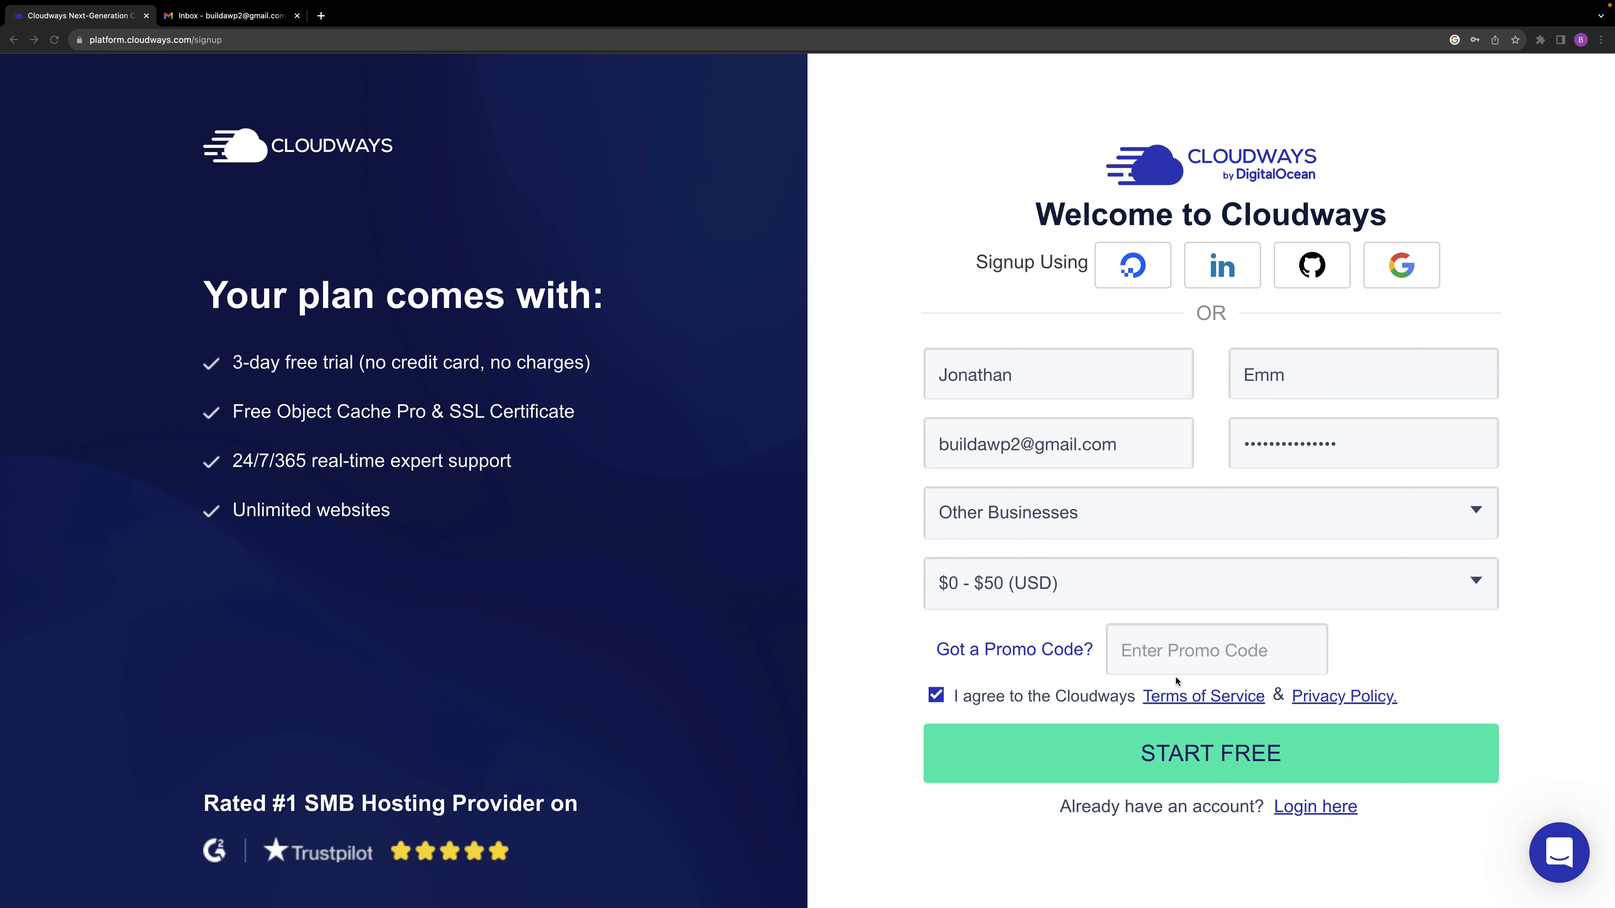
{"action": "left_click", "coordinate": [1176, 653]}
{"action": "type", "text": "BUILDAWEBS"}
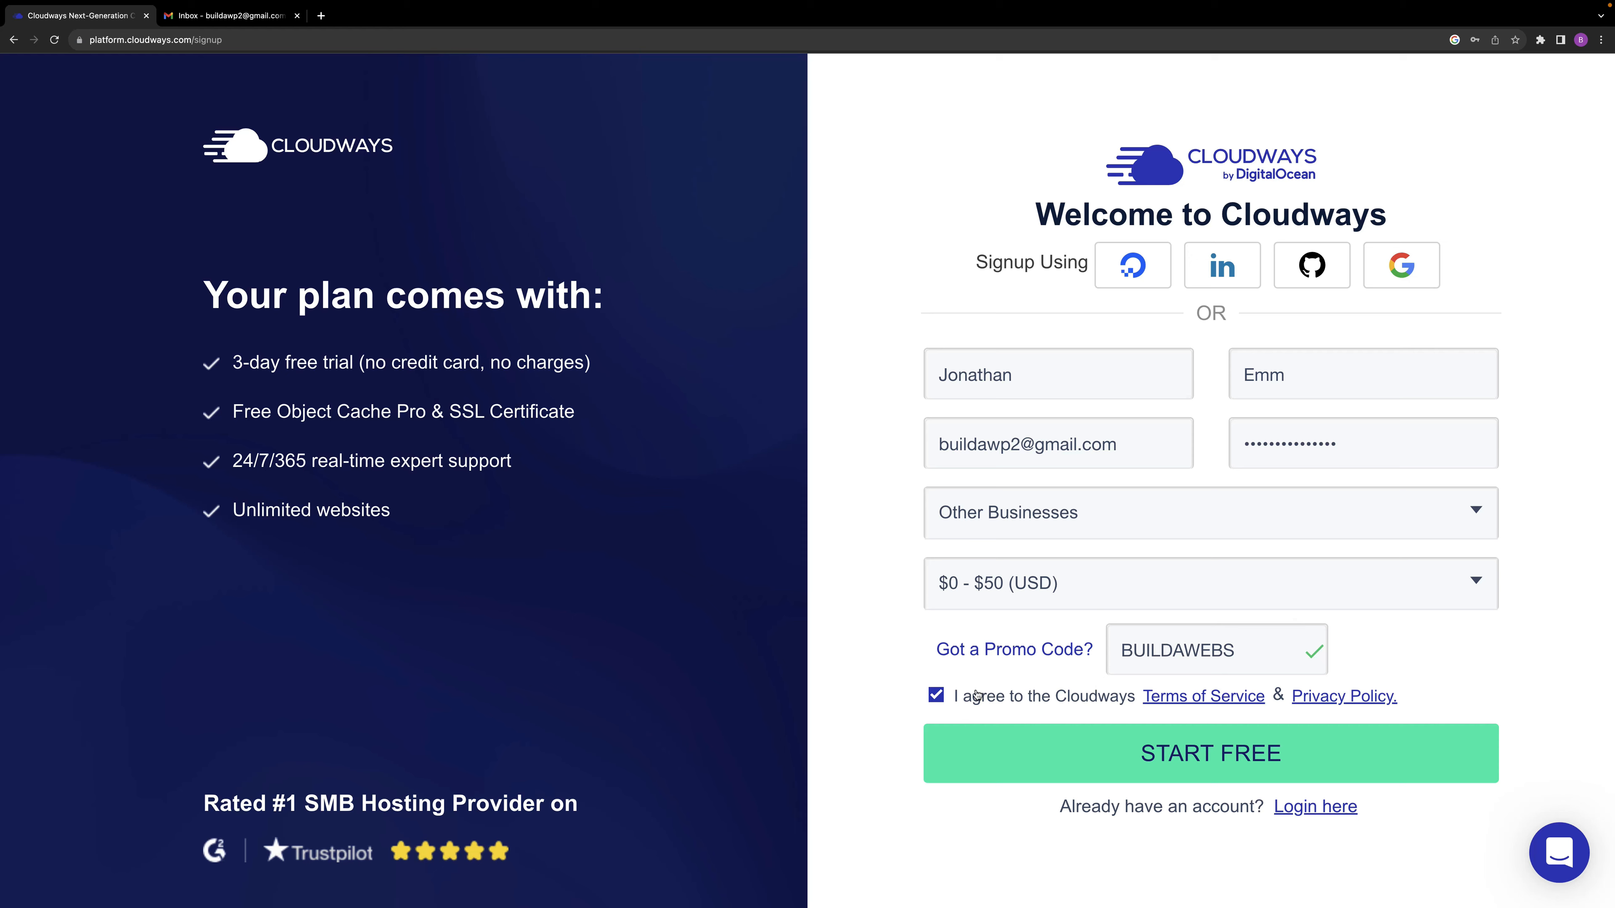
{"action": "left_click", "coordinate": [934, 695]}
{"action": "left_click", "coordinate": [935, 694]}
{"action": "left_click", "coordinate": [1214, 754]}
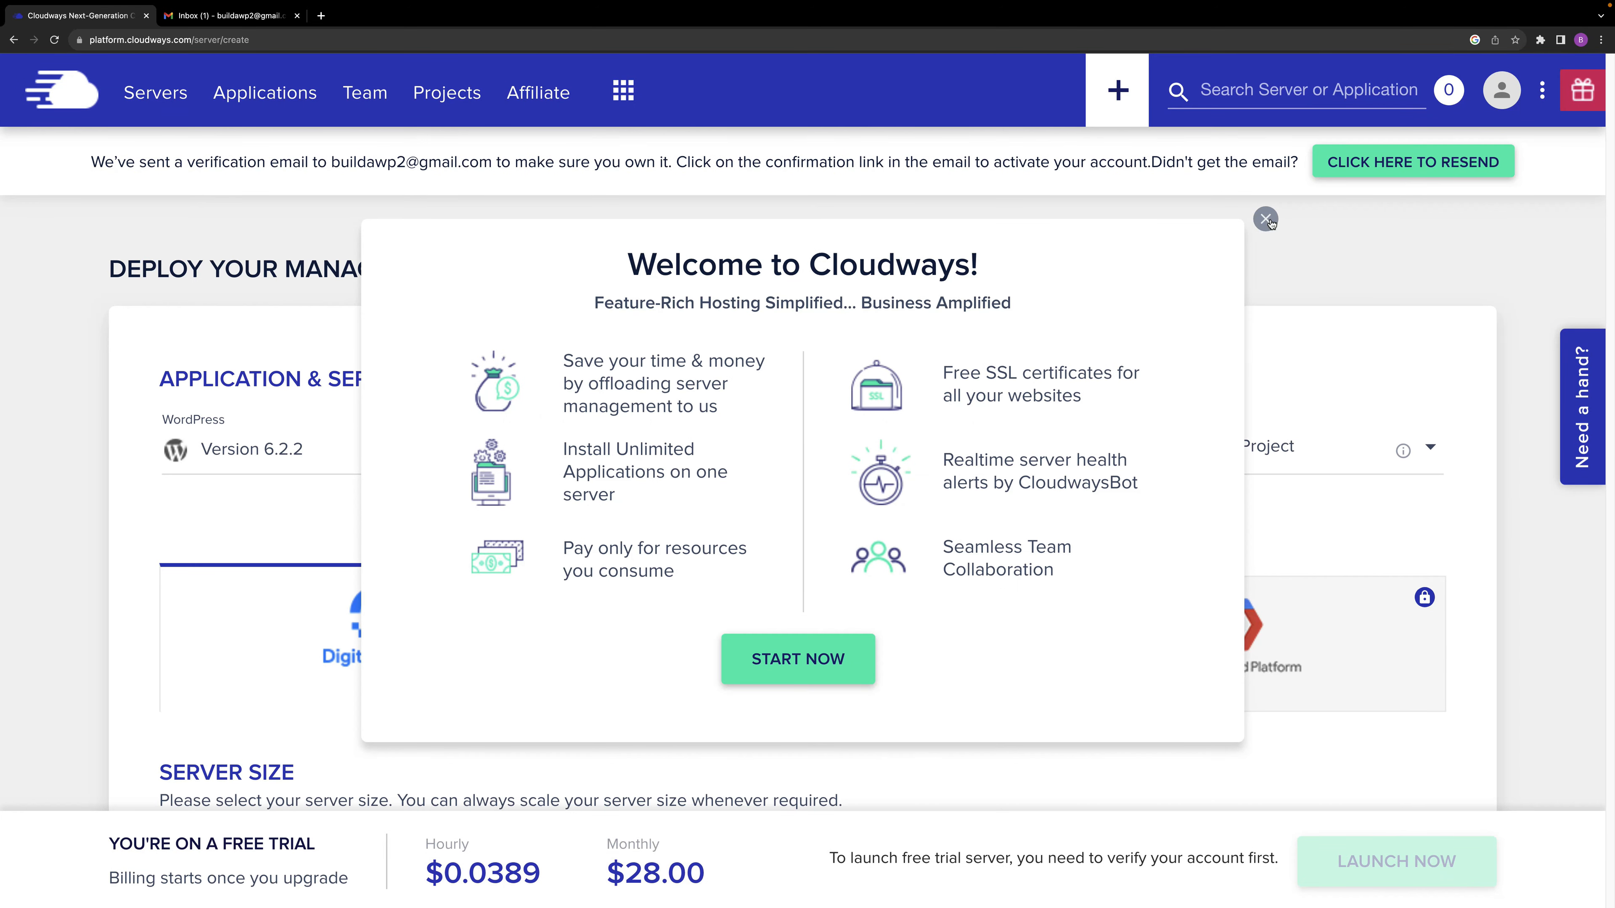
{"action": "left_click", "coordinate": [1266, 219]}
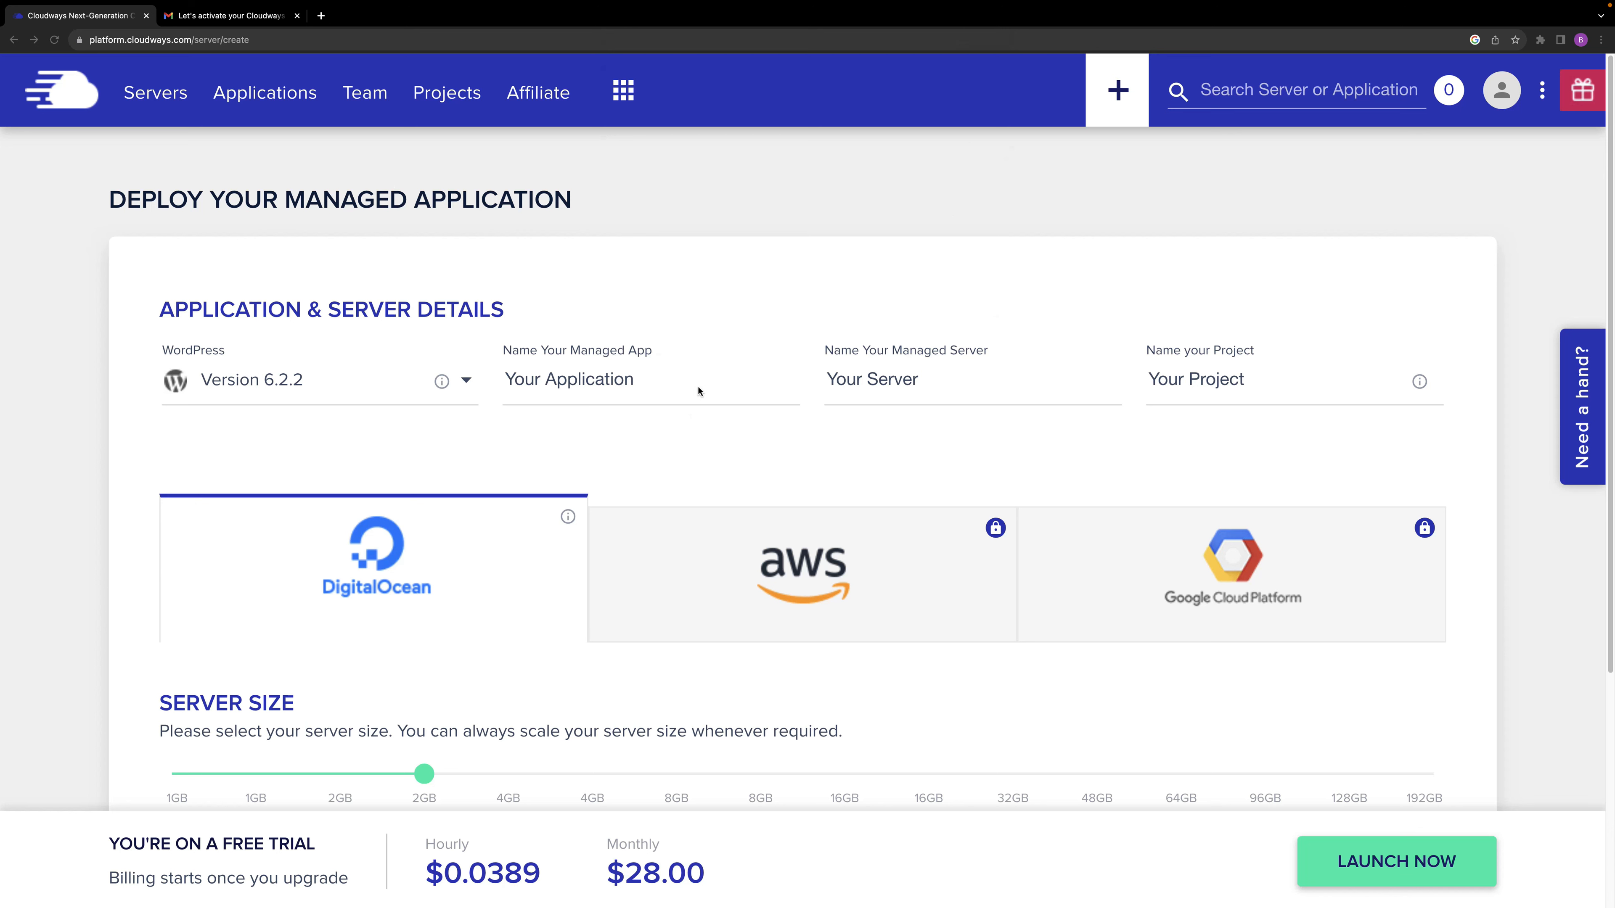
Replace the managed app's placeholder name with BuildawpWebsite.
{"action": "left_click", "coordinate": [651, 380]}
{"action": "left_click_drag", "start_coordinate": [636, 379], "coordinate": [502, 382]}
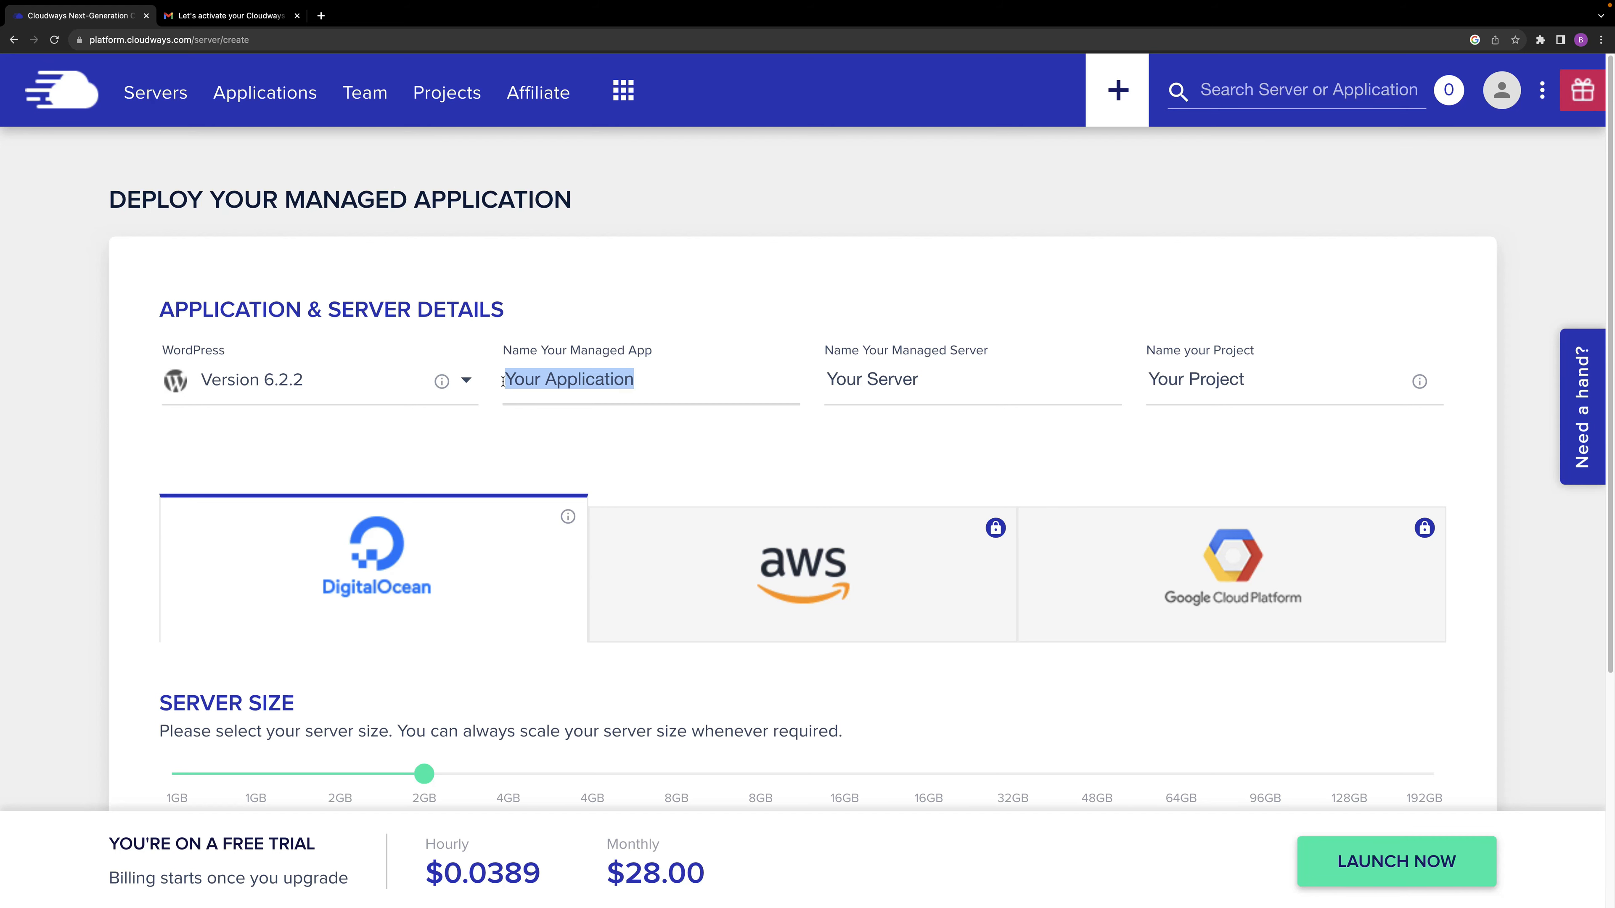
{"action": "type", "text": "BuildawpWebsite"}
Name the managed server BuildawpServer, reusing the copied app name and changing its ending.
{"action": "left_click", "coordinate": [929, 381]}
{"action": "left_click_drag", "start_coordinate": [686, 381], "coordinate": [487, 388]}
{"action": "key", "text": "super+c"}
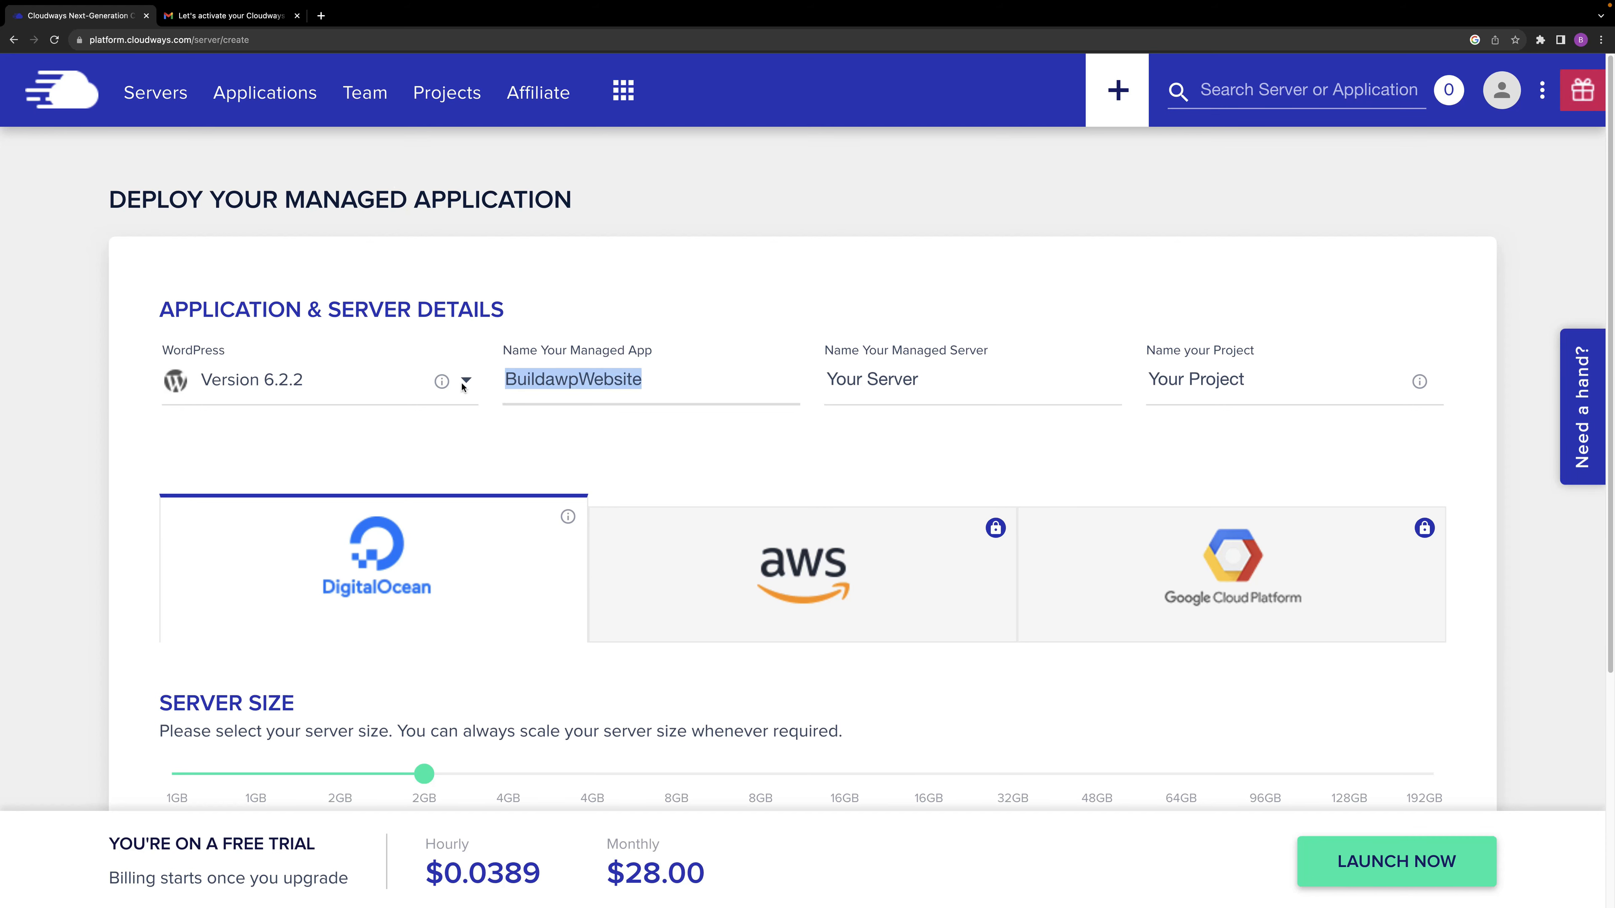
{"action": "left_click_drag", "start_coordinate": [929, 392], "coordinate": [798, 374]}
{"action": "key", "text": "super+v"}
{"action": "key", "text": "BackSpace"}
{"action": "key", "text": "BackSpace"}
{"action": "key", "text": "BackSpace"}
{"action": "key", "text": "BackSpace"}
{"action": "key", "text": "BackSpace"}
{"action": "key", "text": "BackSpace"}
{"action": "key", "text": "BackSpace"}
{"action": "type", "text": "Server"}
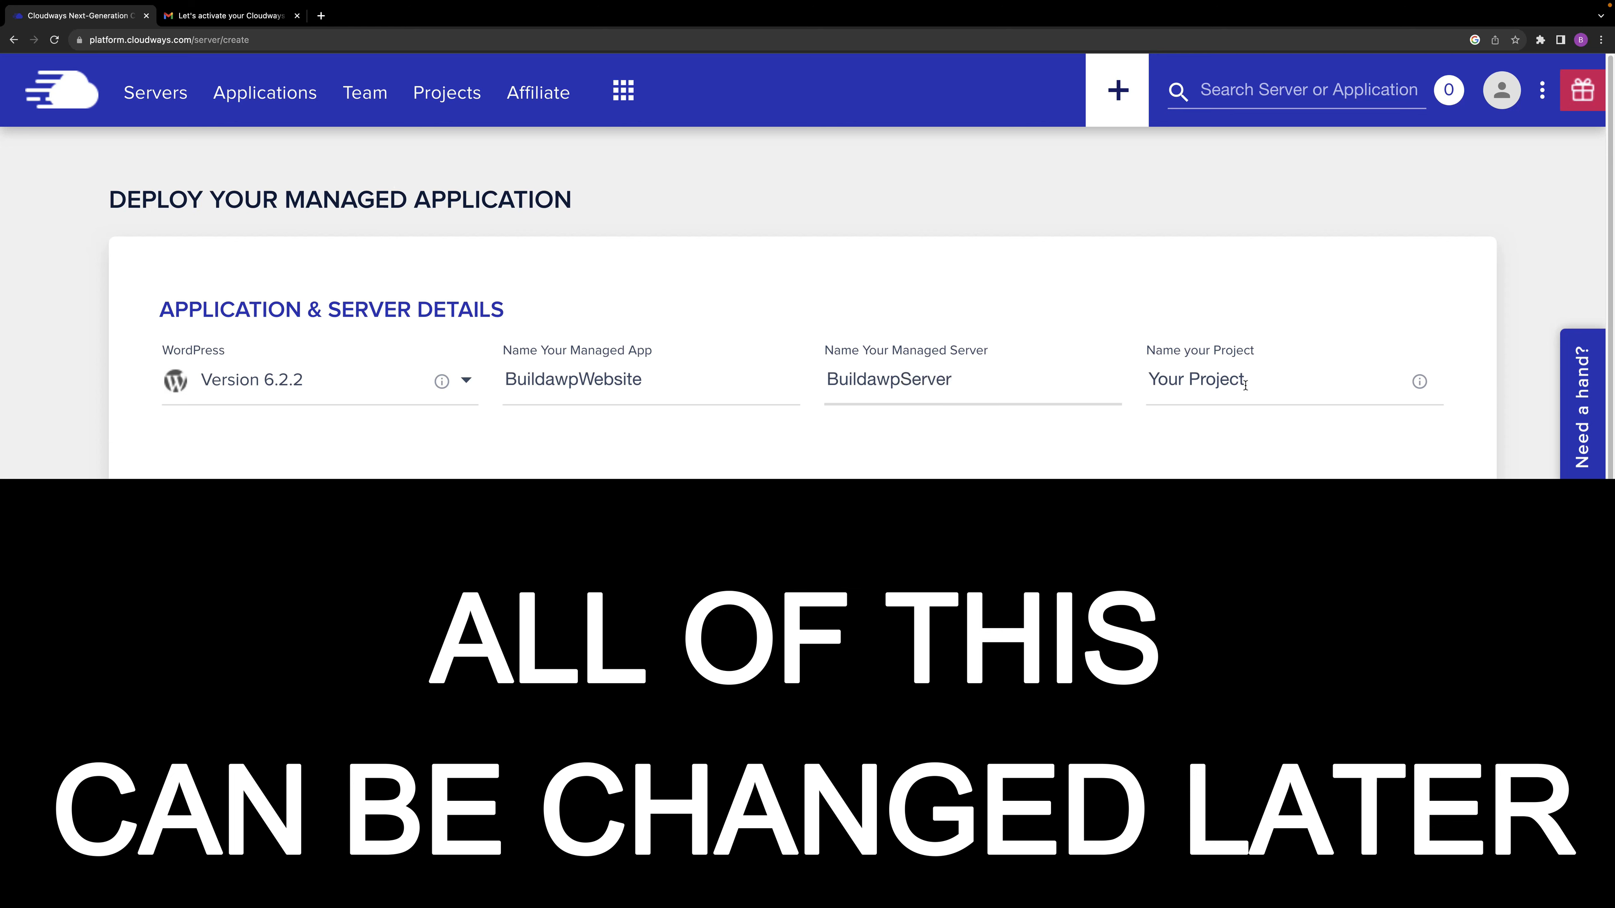
Replace the project's placeholder name with Website.
{"action": "left_click", "coordinate": [1000, 419]}
{"action": "left_click_drag", "start_coordinate": [1254, 390], "coordinate": [1124, 385]}
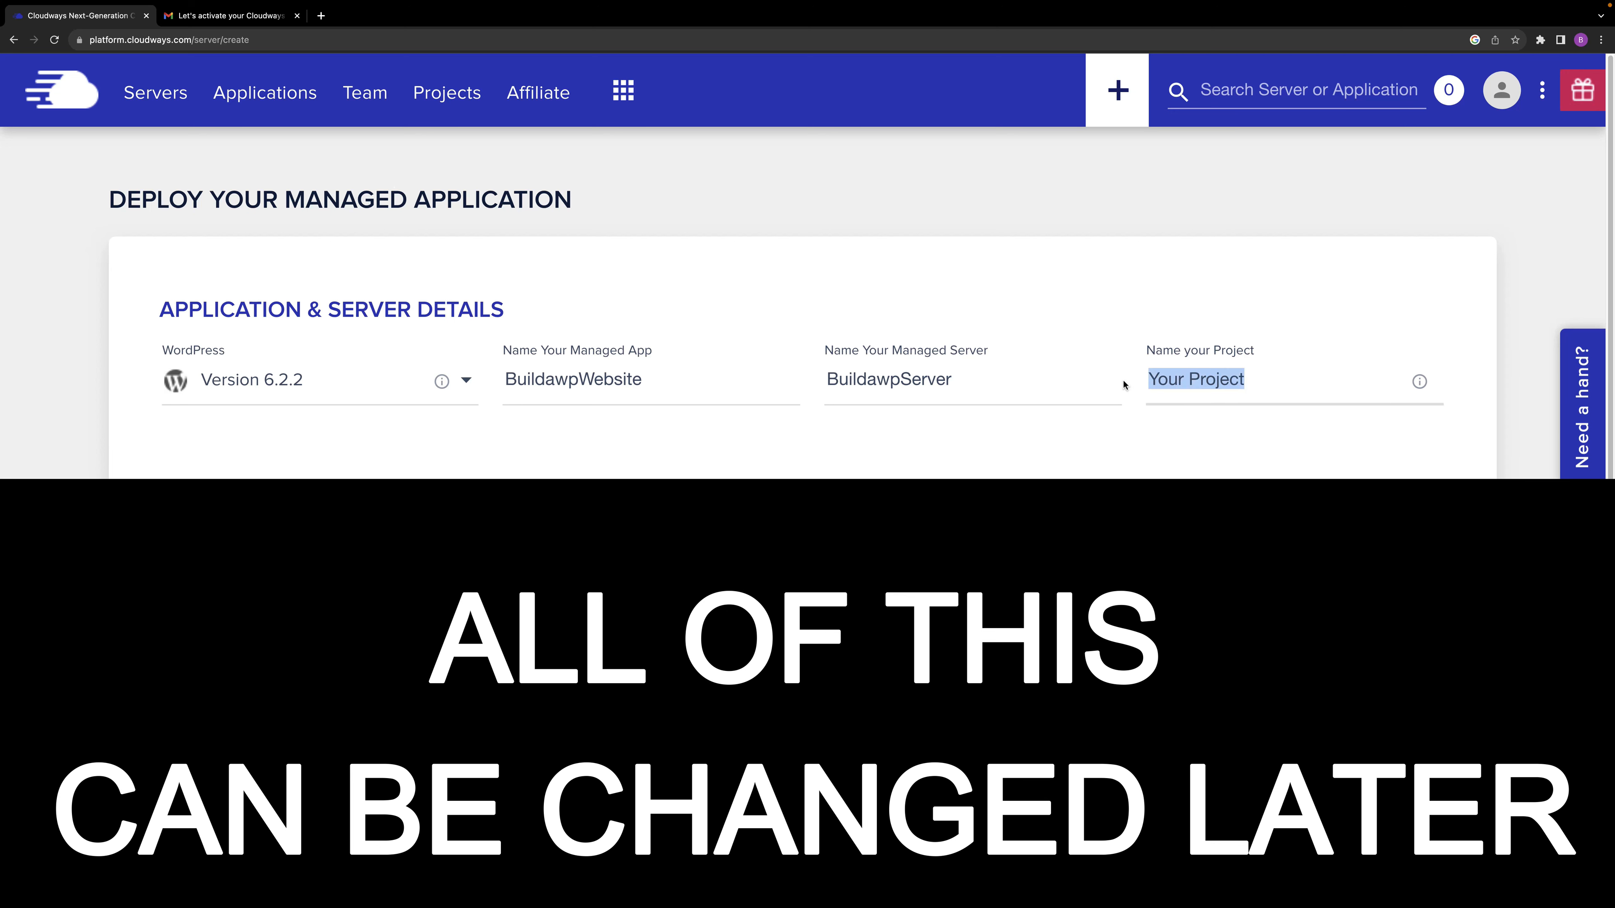
{"action": "type", "text": "W"}
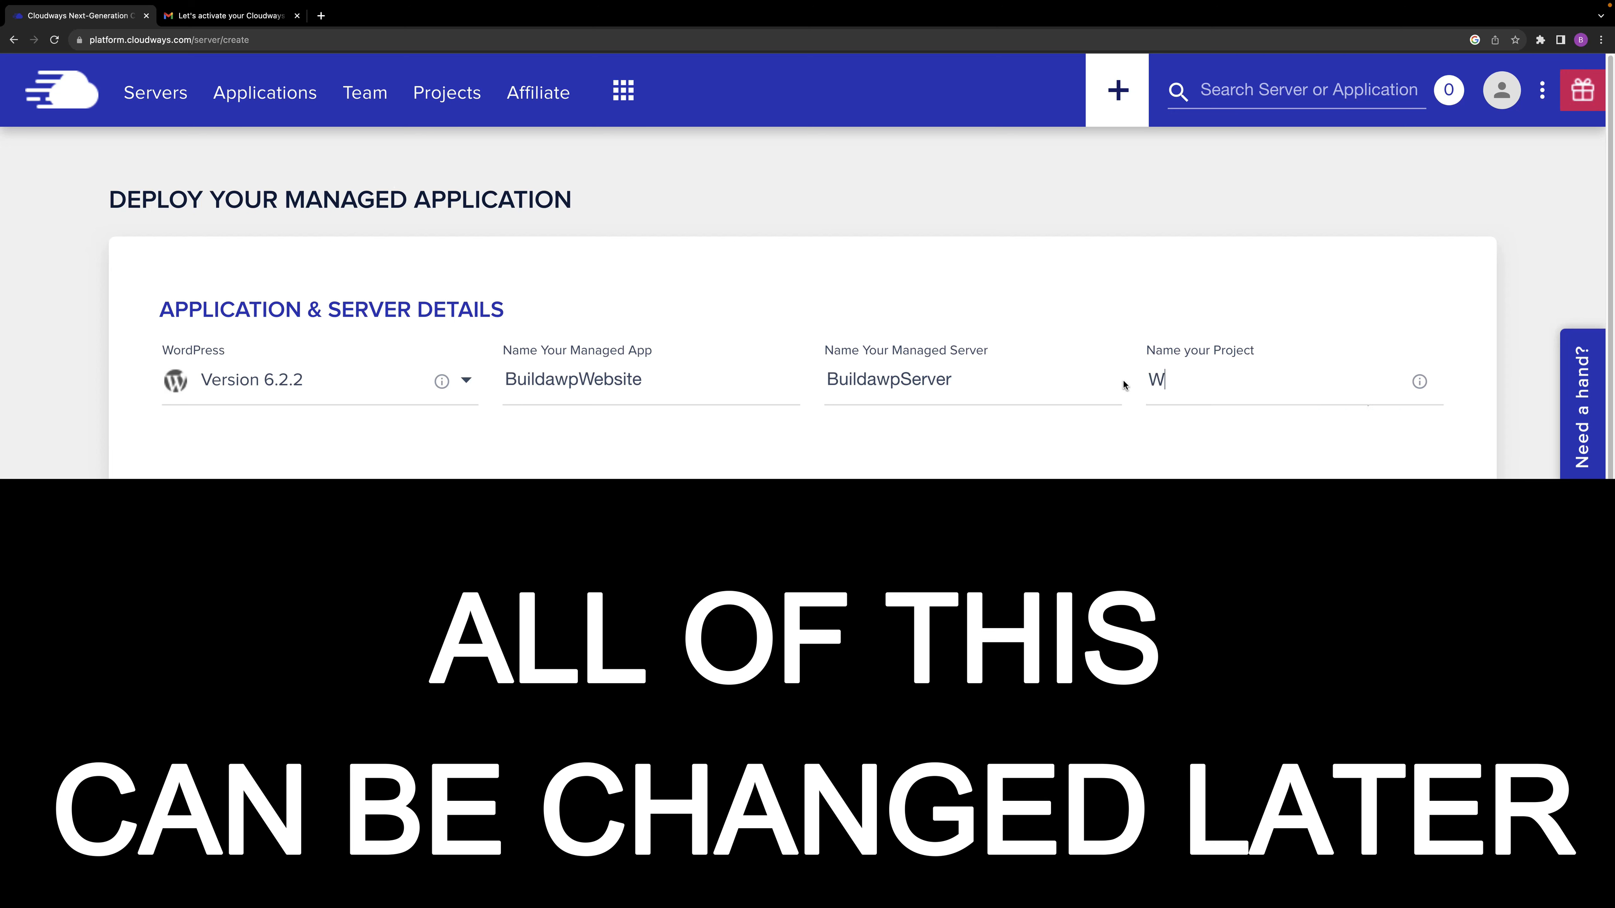
{"action": "type", "text": "ebsite"}
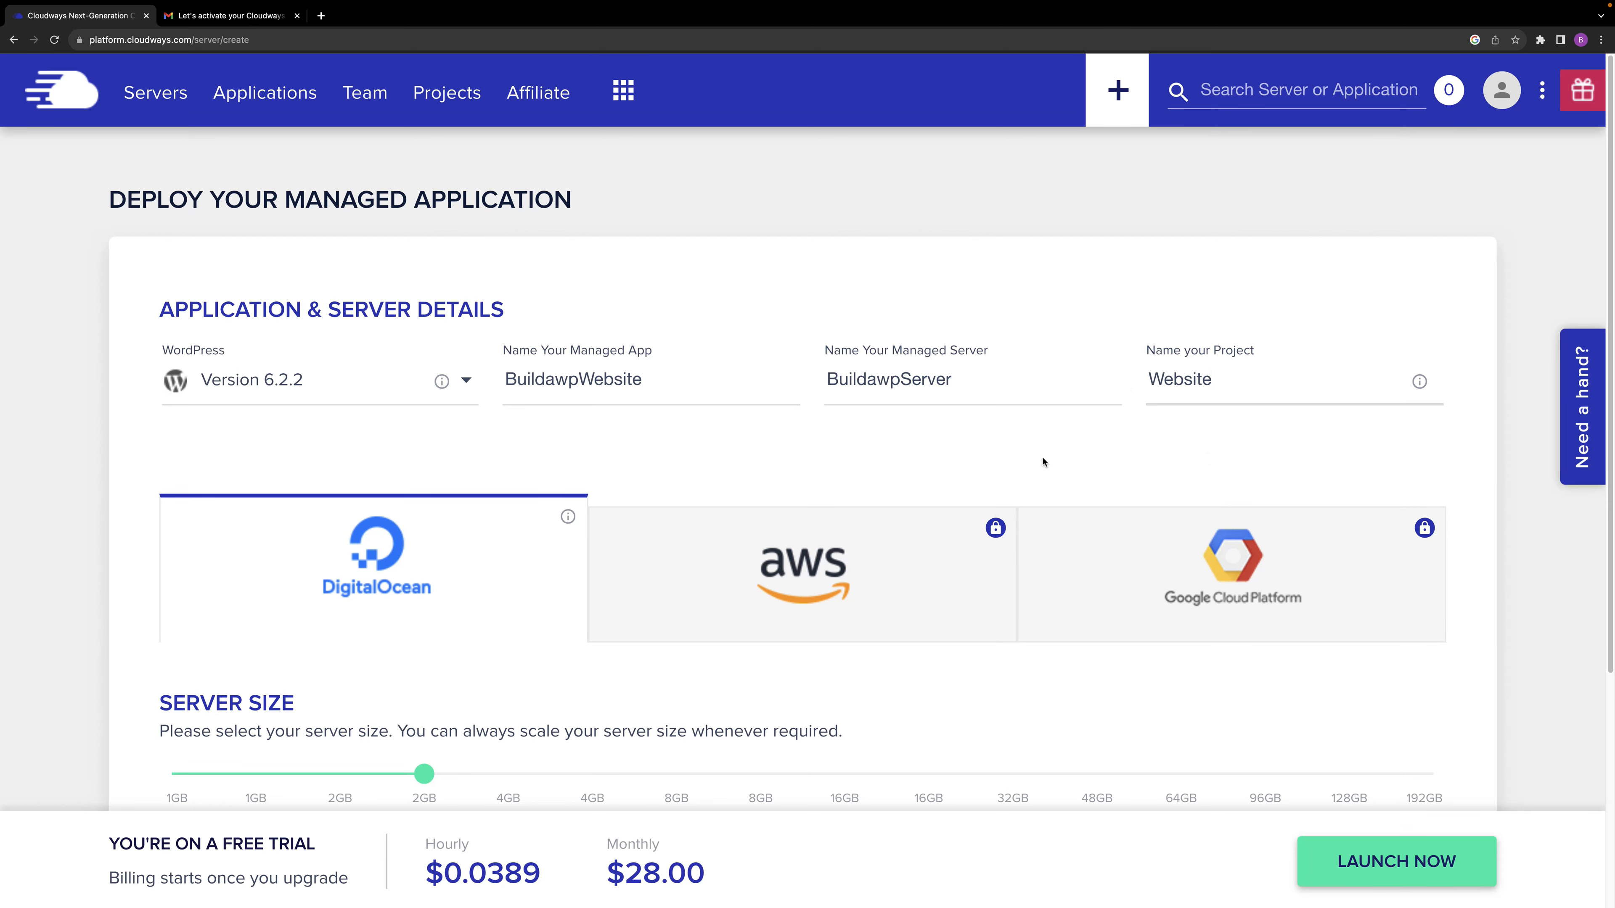
Compare the AWS and Google Cloud Platform server options, and return to DigitalOcean as the provider.
{"action": "scroll", "coordinate": [706, 579], "scroll_direction": "down", "scroll_amount": 4}
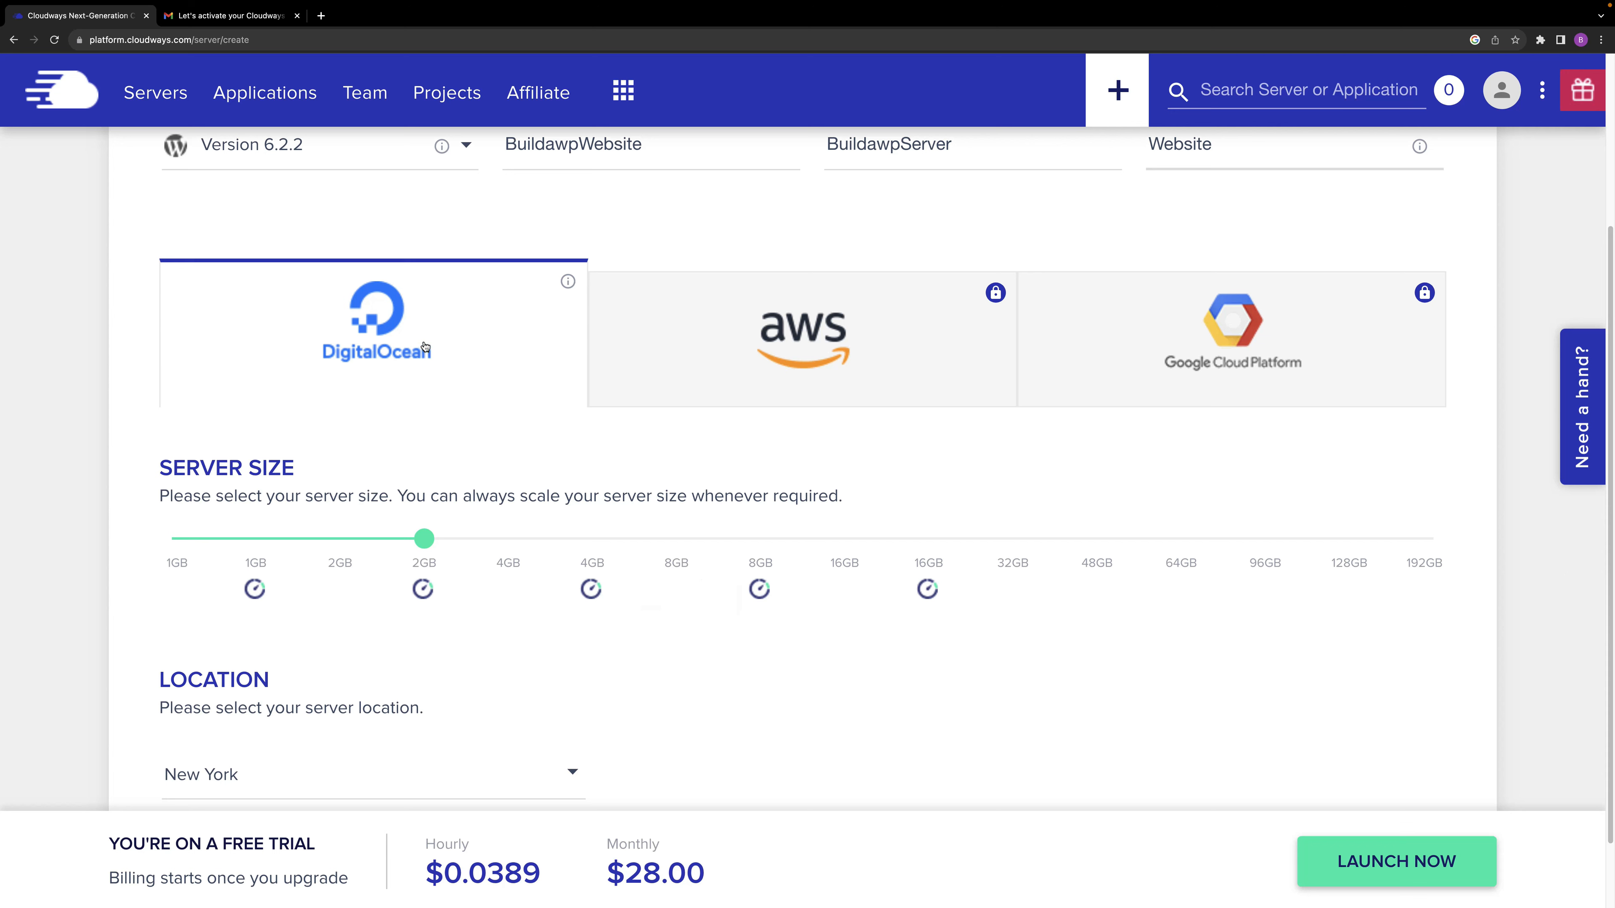
{"action": "left_click", "coordinate": [763, 361]}
{"action": "left_click", "coordinate": [1256, 362]}
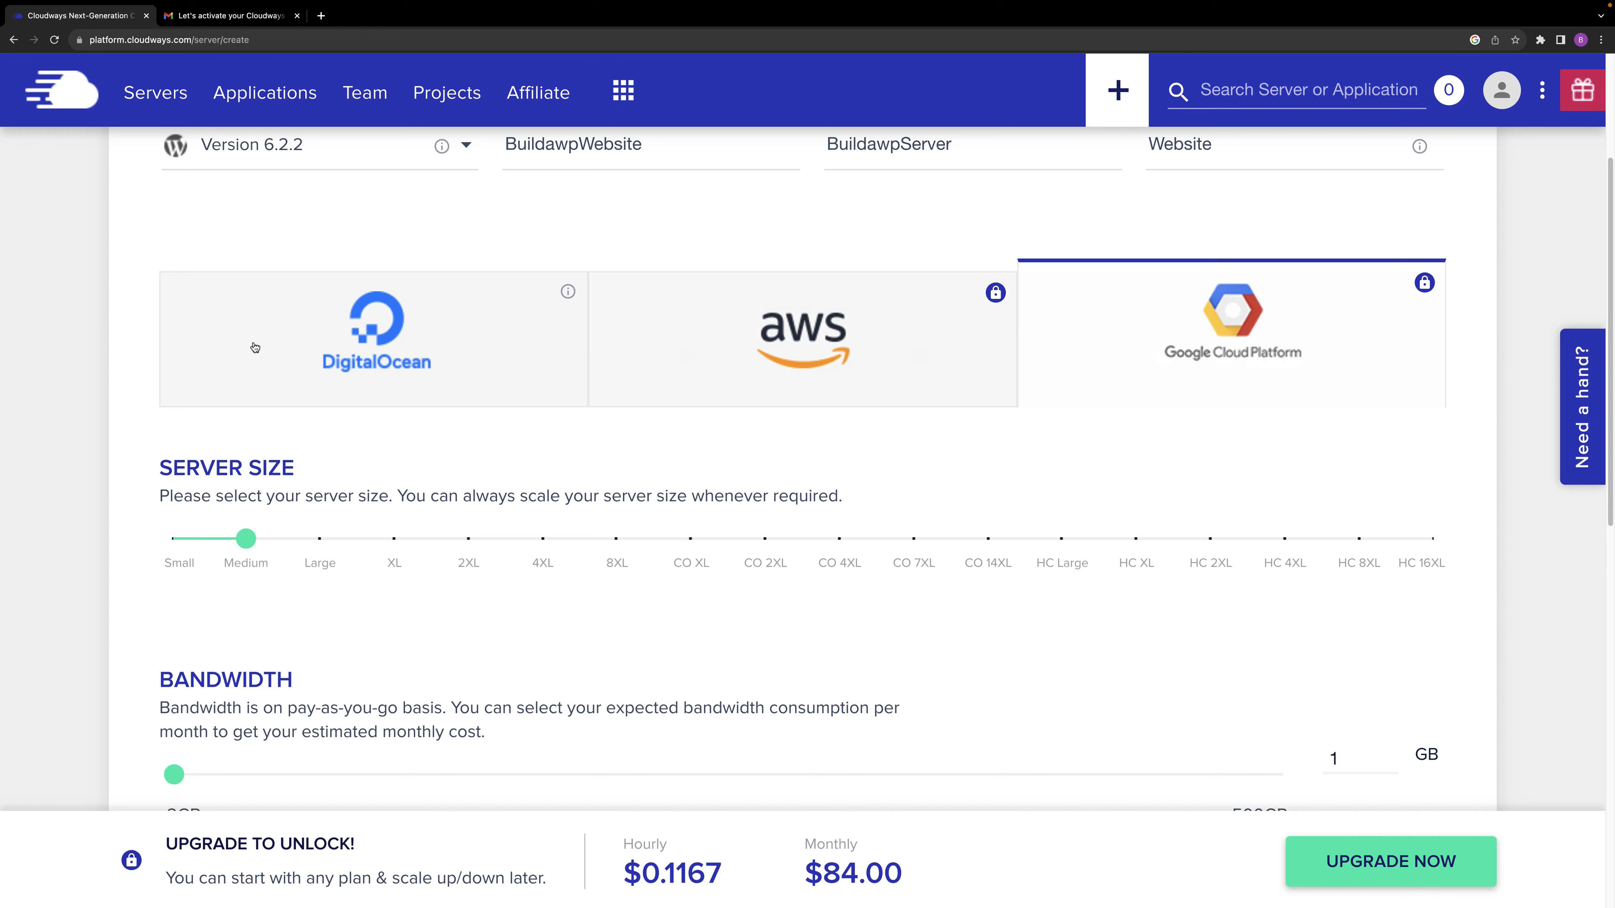
{"action": "left_click", "coordinate": [377, 349]}
Set the DigitalOcean server size to the smallest 1GB plan and the server location to London.
{"action": "left_click_drag", "start_coordinate": [428, 541], "coordinate": [157, 541]}
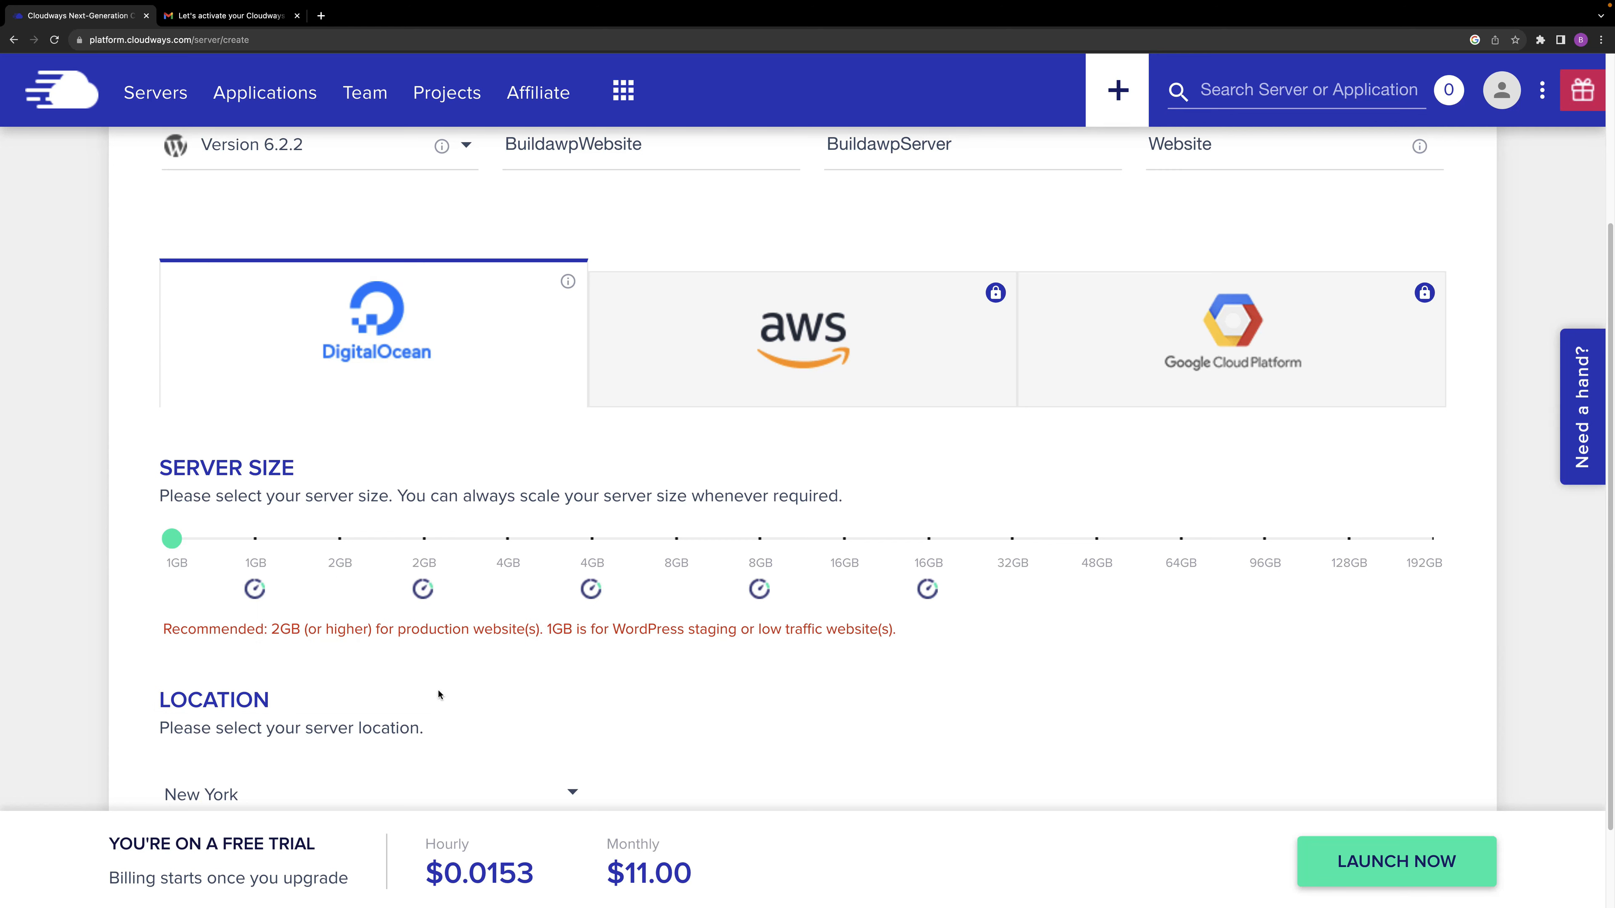
{"action": "mouse_move", "coordinate": [184, 549]}
{"action": "scroll", "coordinate": [546, 719], "scroll_direction": "down", "scroll_amount": 2}
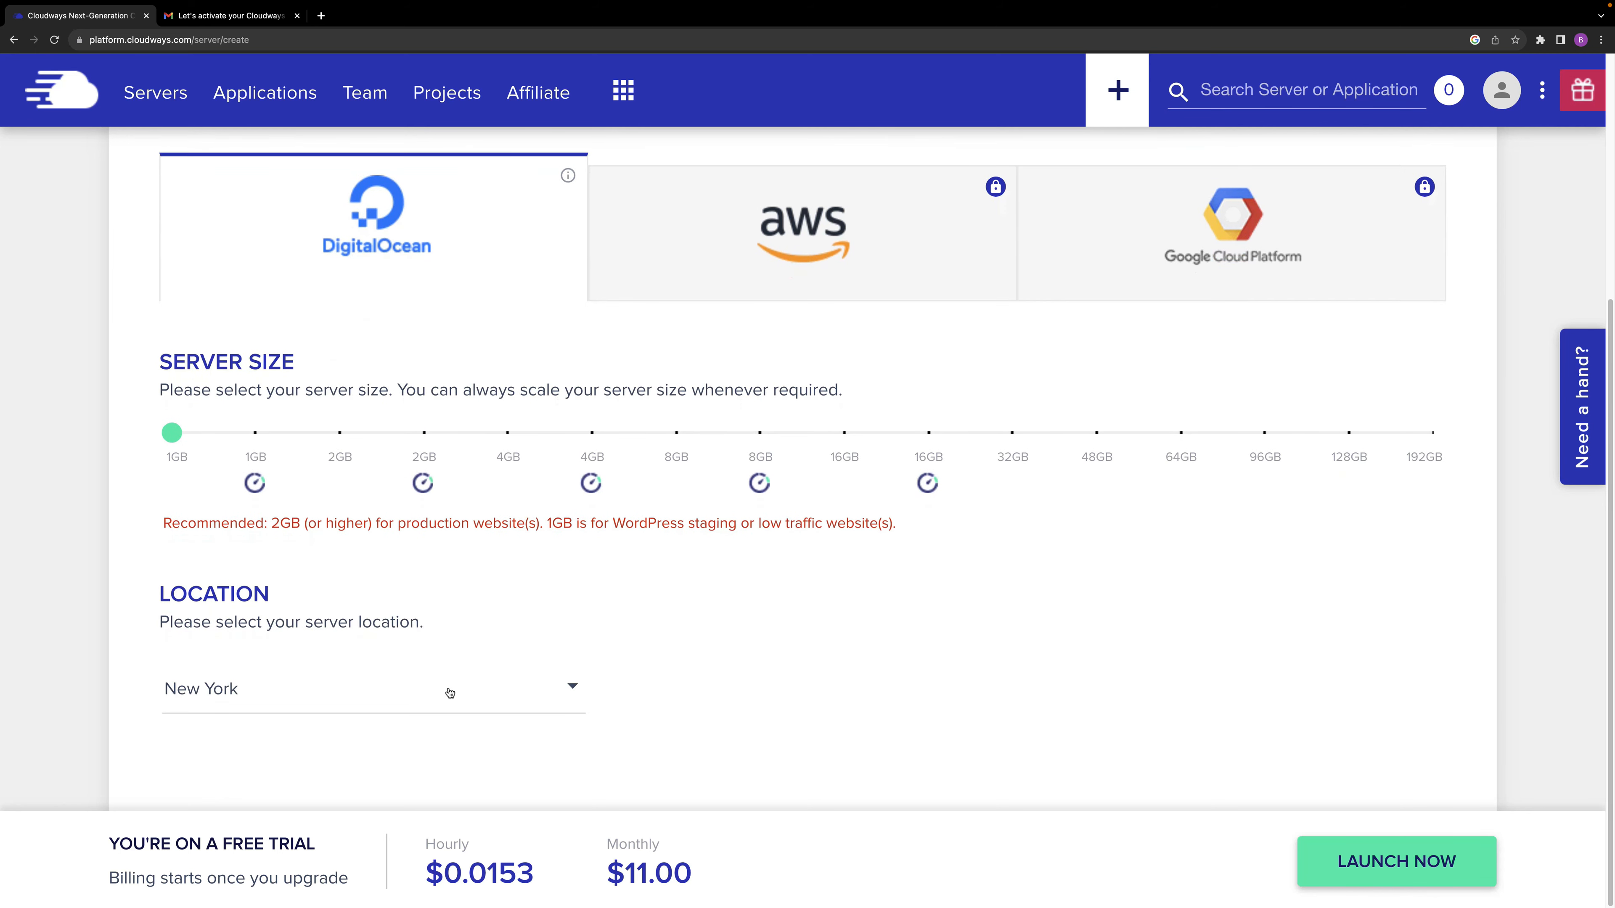
{"action": "left_click", "coordinate": [575, 689]}
{"action": "scroll", "coordinate": [513, 728], "scroll_direction": "down", "scroll_amount": 4}
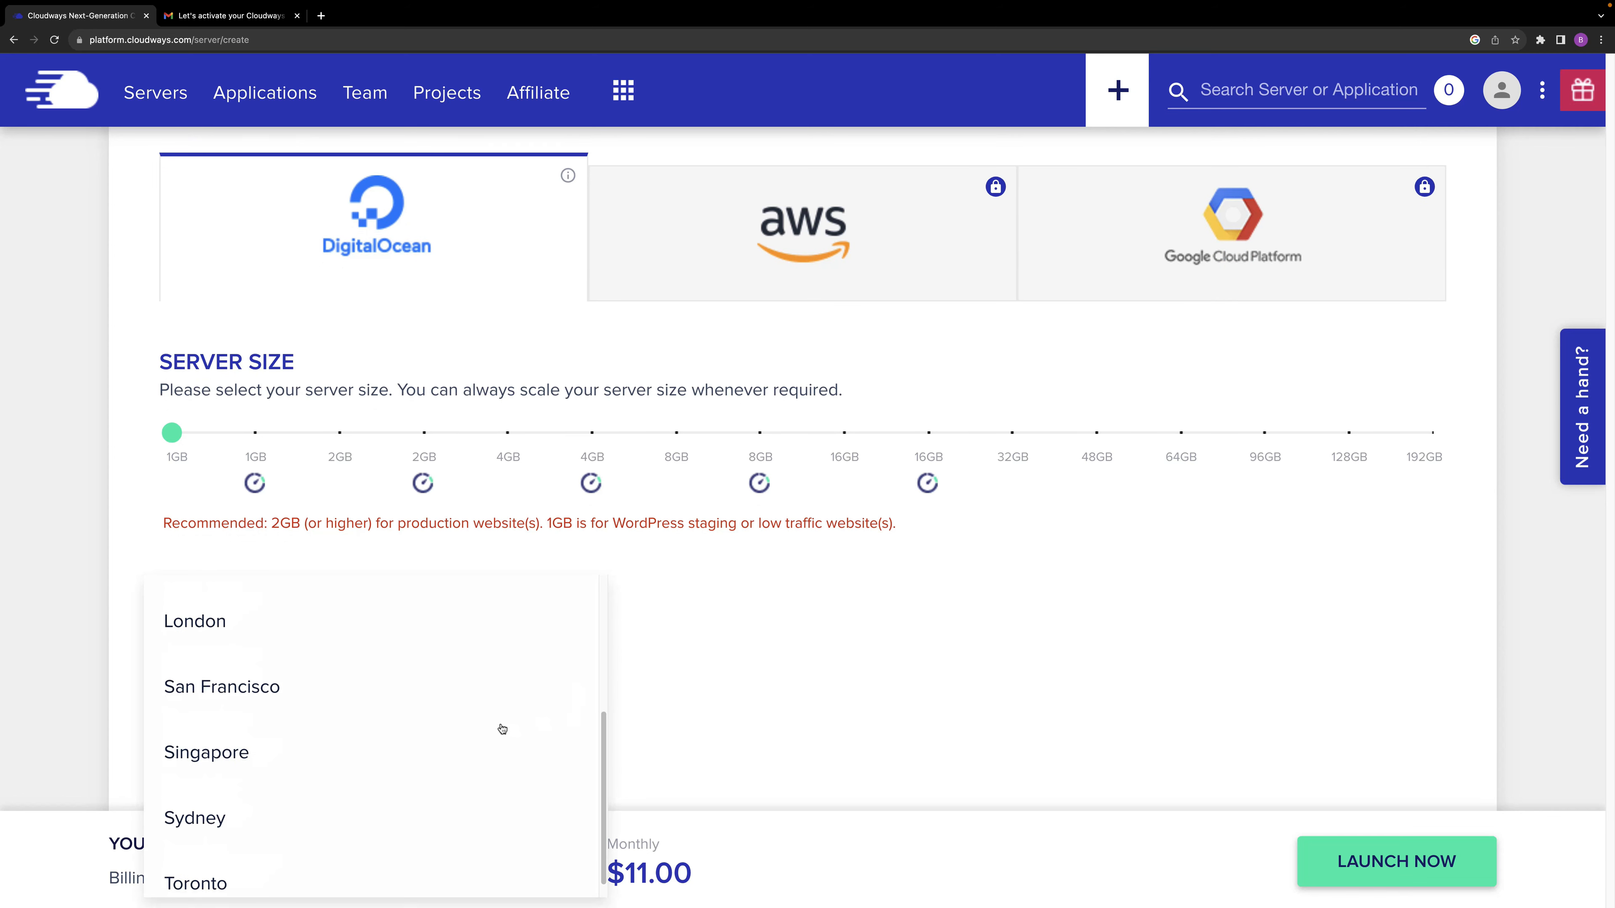
{"action": "left_click", "coordinate": [265, 629]}
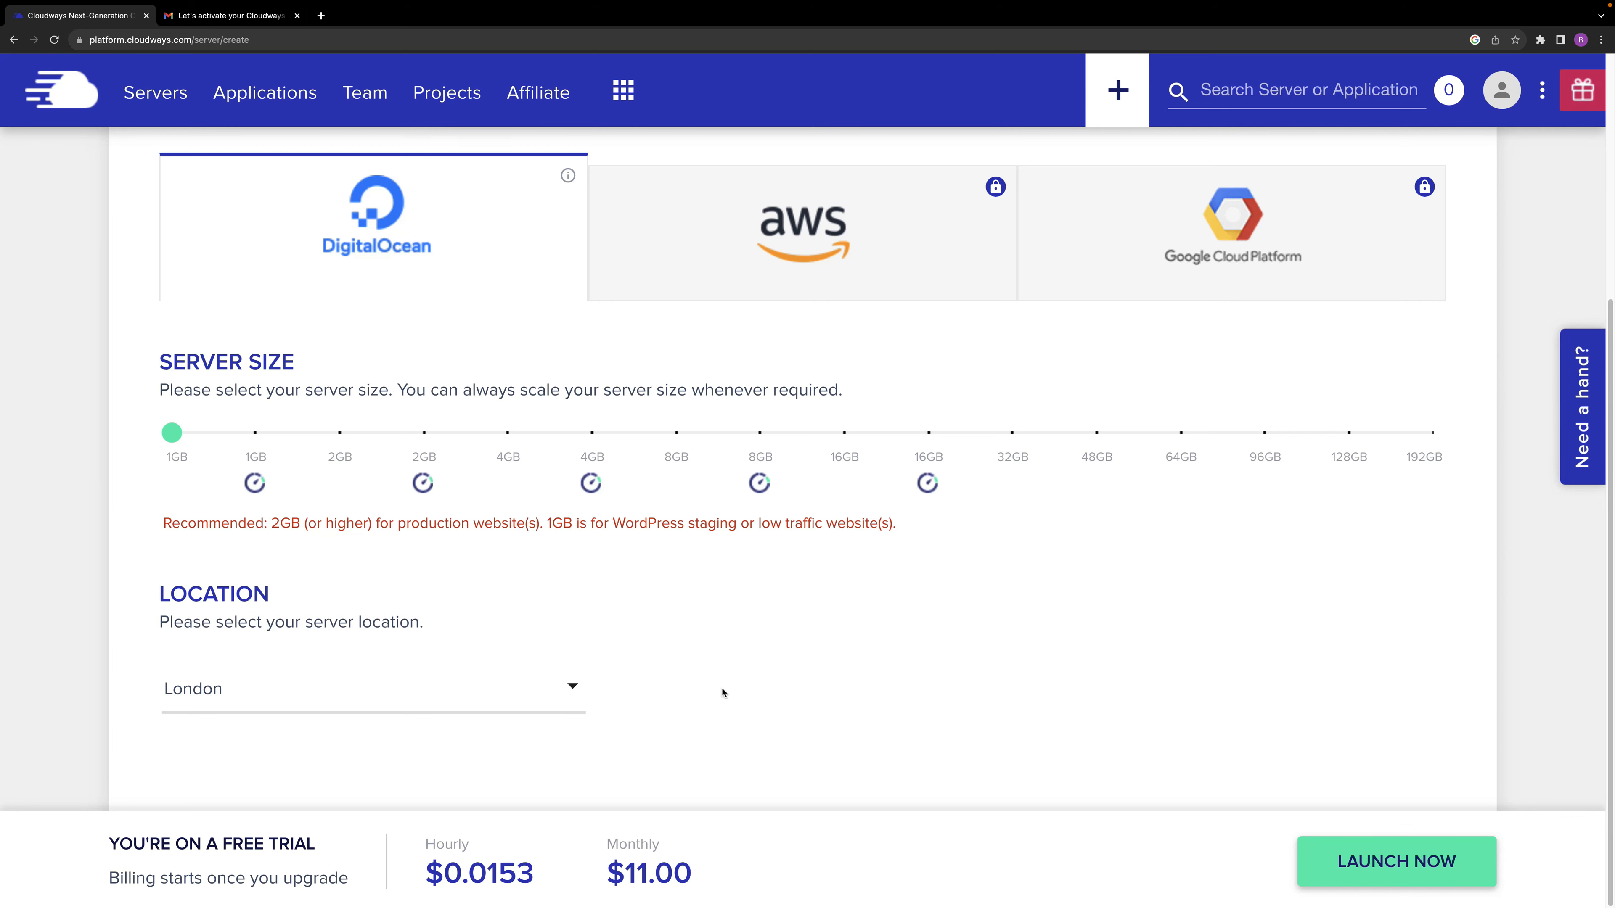
Check the server configuration and launch the free trial server.
{"action": "scroll", "coordinate": [760, 656], "scroll_direction": "up", "scroll_amount": 3}
{"action": "scroll", "coordinate": [758, 697], "scroll_direction": "down", "scroll_amount": 3}
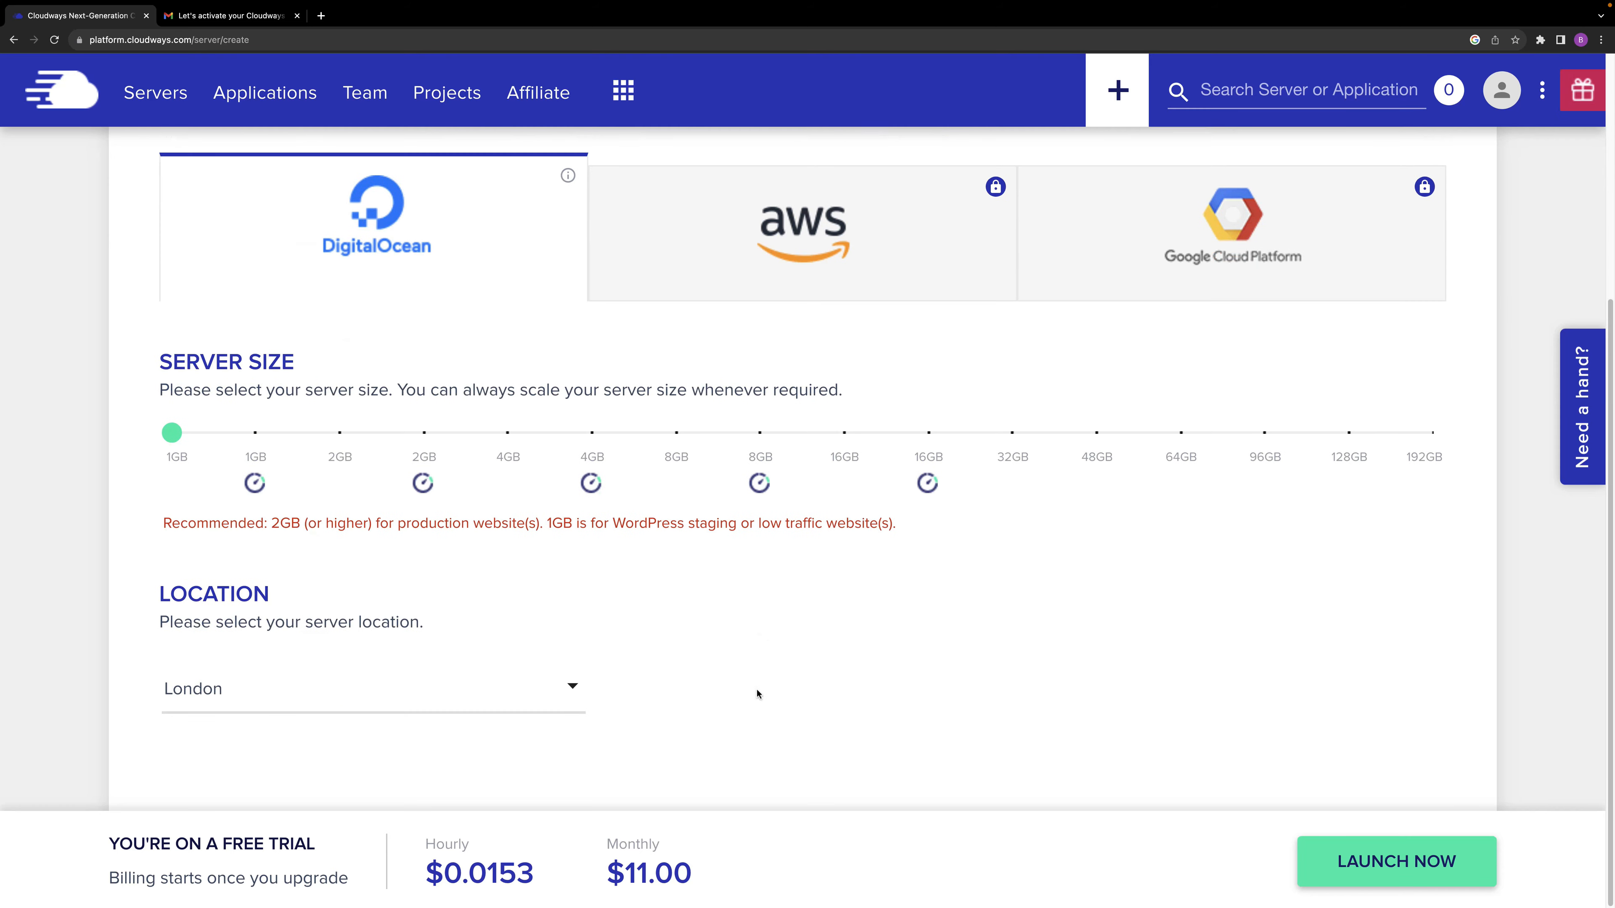
{"action": "left_click", "coordinate": [1403, 866]}
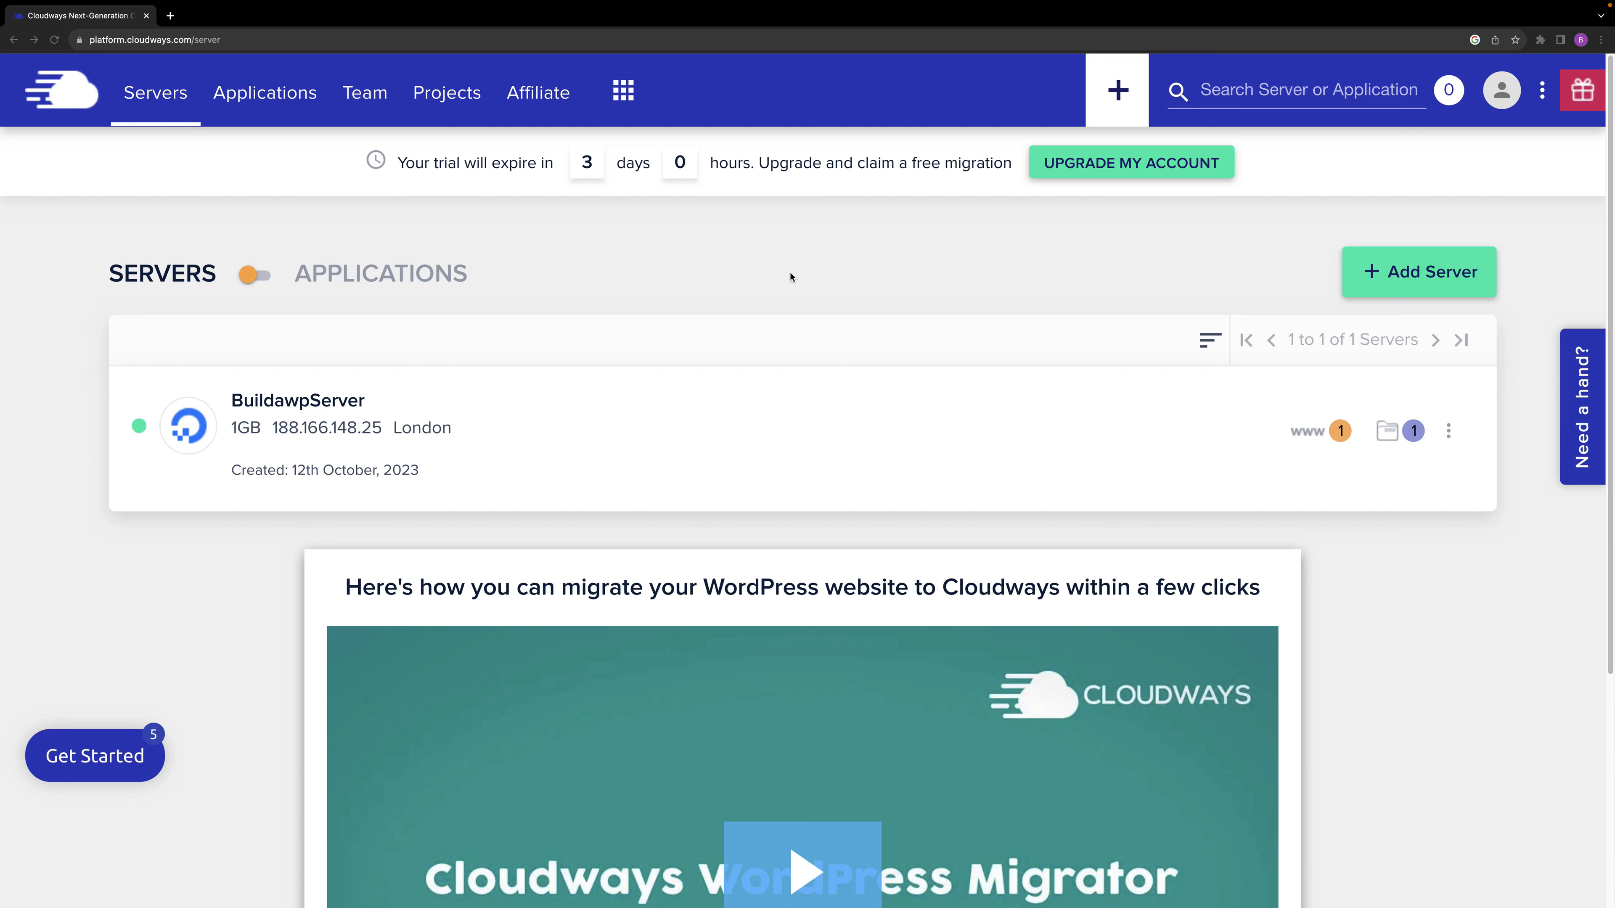
Open the access details of the BuildawpWebsite application and preview its live site in a separate tab.
{"action": "left_click", "coordinate": [283, 96]}
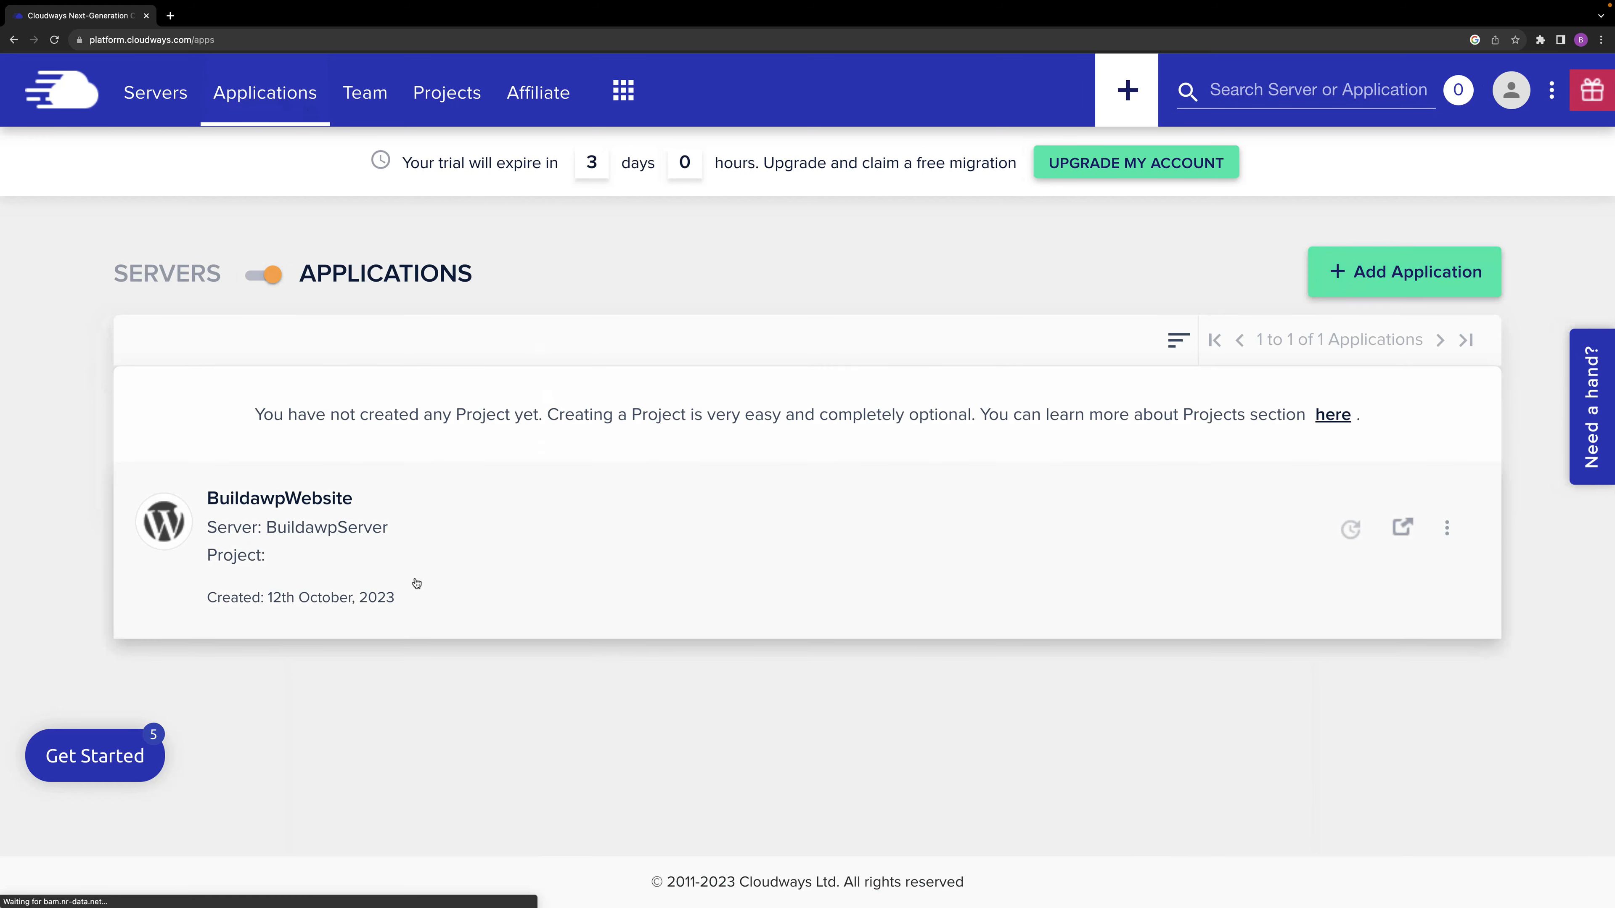
{"action": "left_click", "coordinate": [361, 524]}
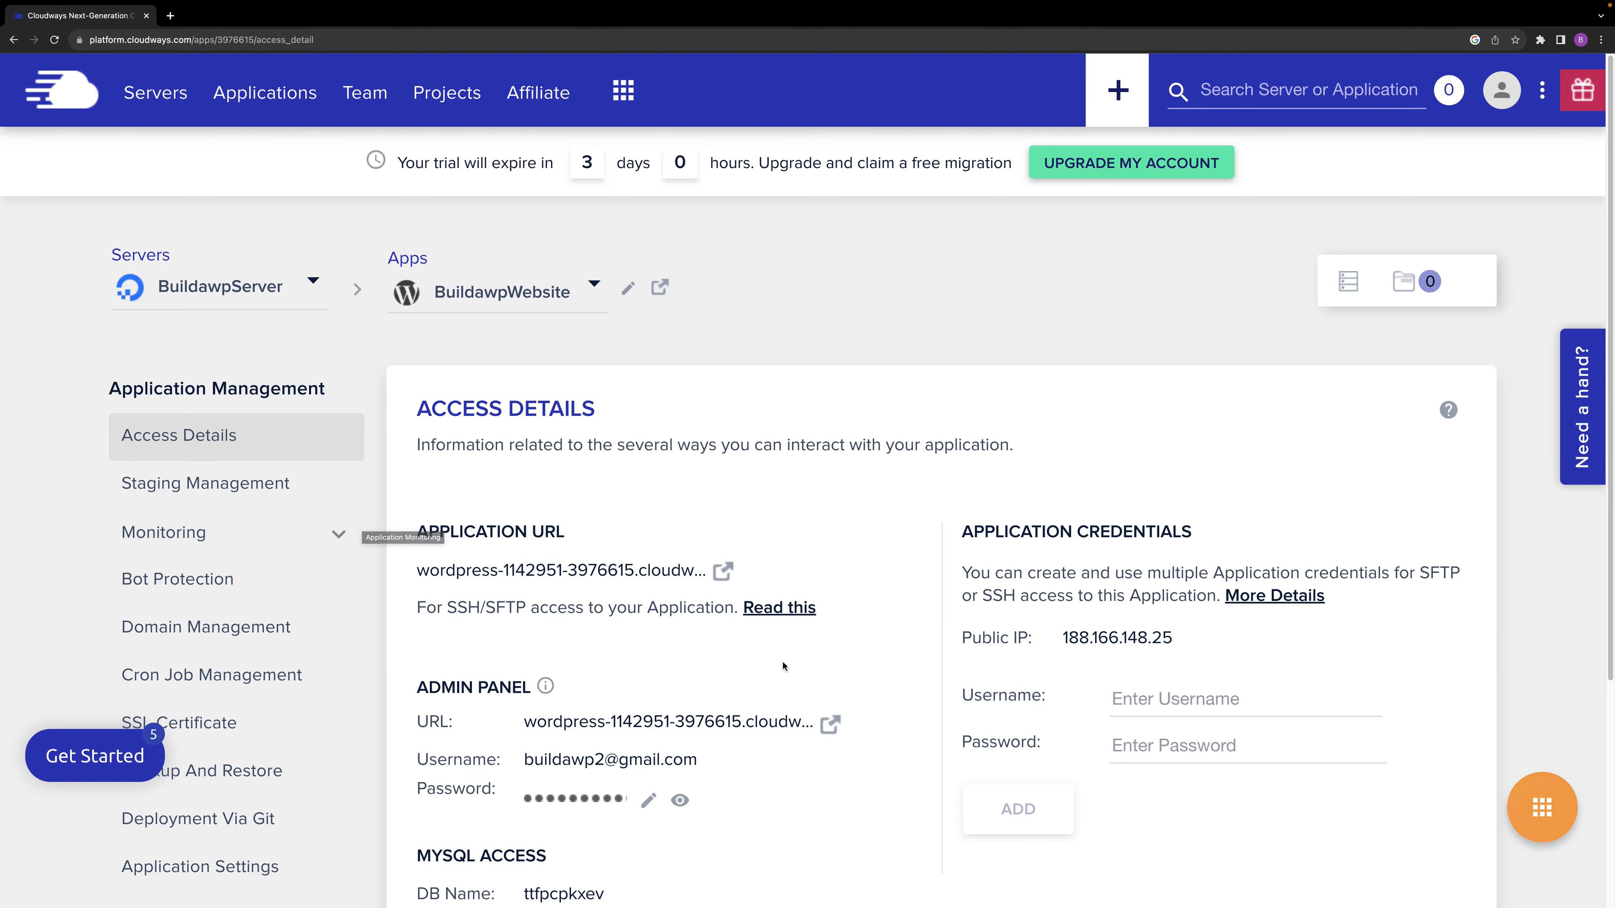
{"action": "left_click", "coordinate": [725, 573]}
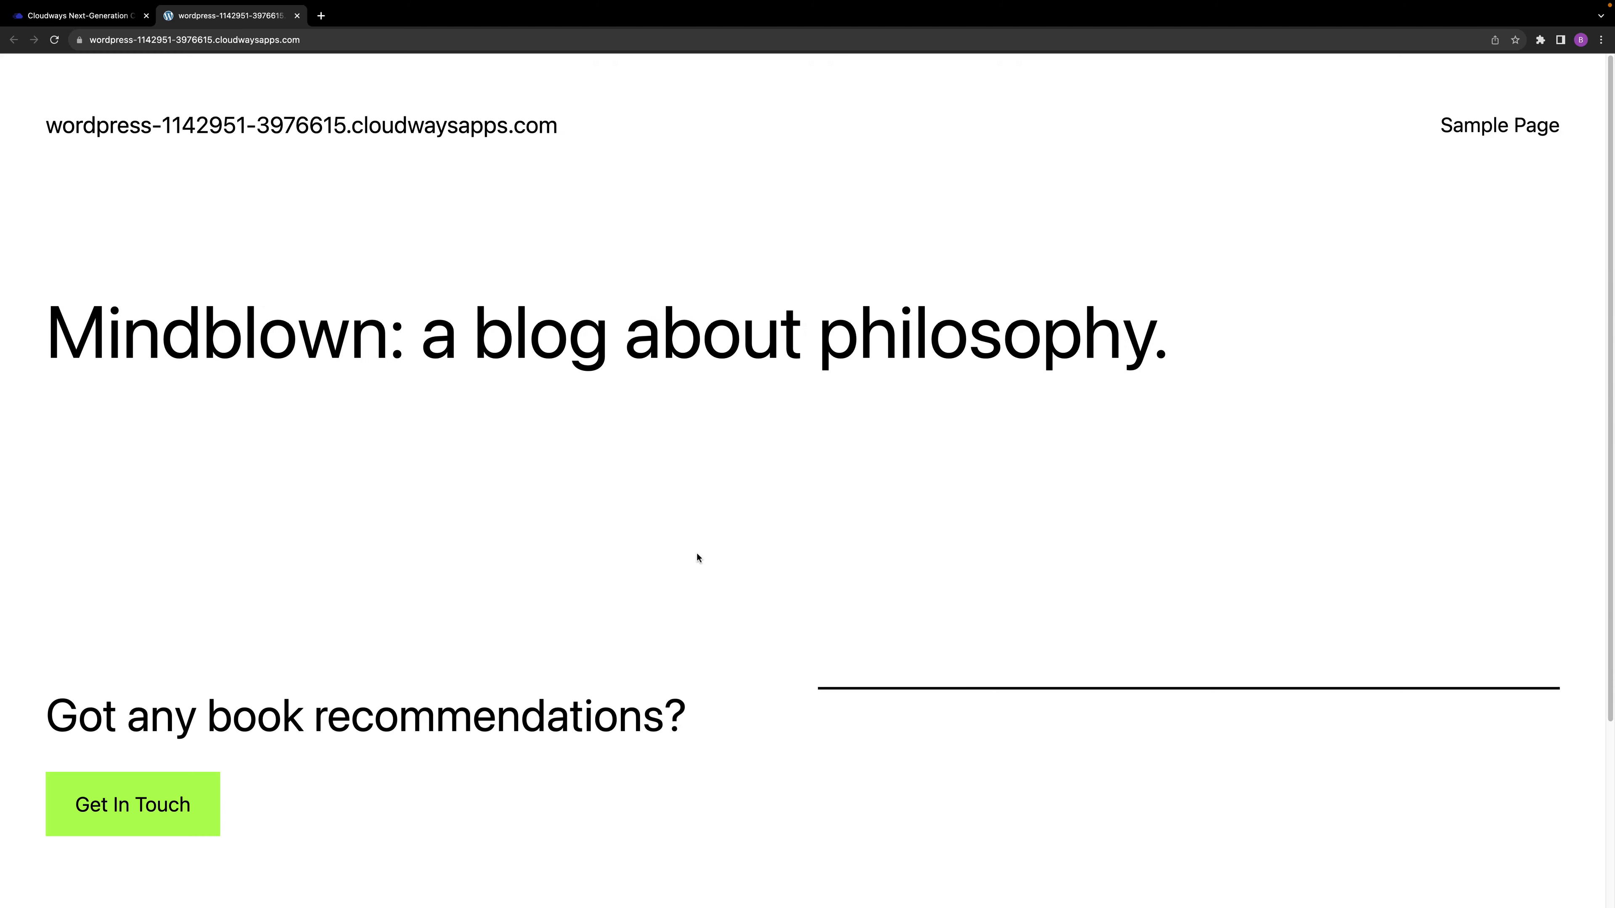
{"action": "key", "text": "super+w"}
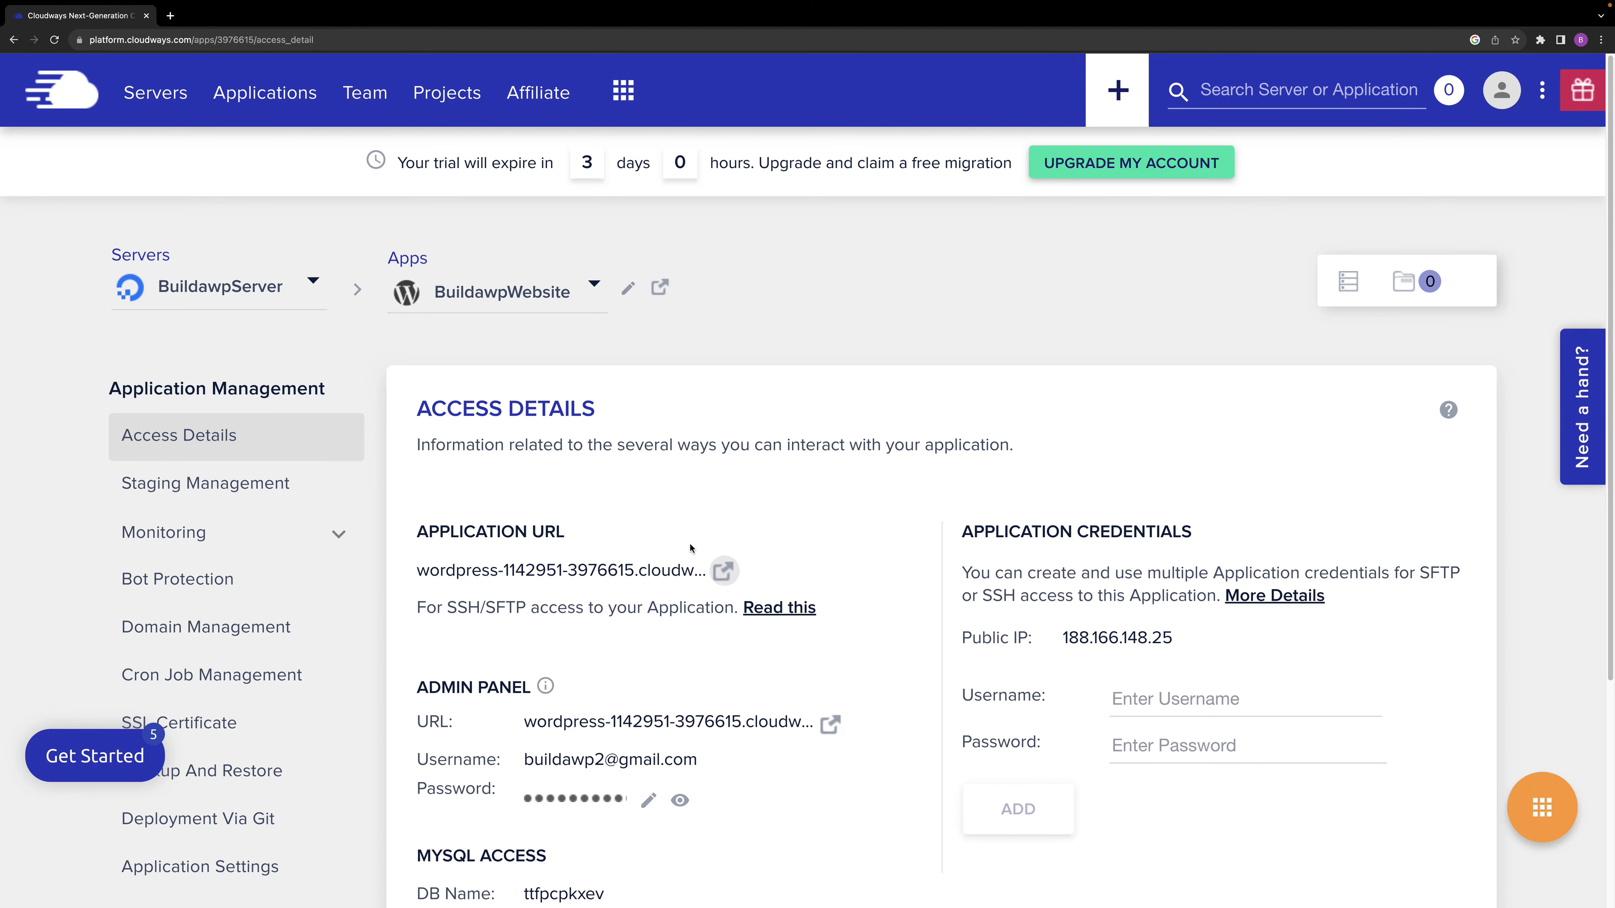
Open the WordPress admin login page and fill in the admin username copied from the Cloudways access details.
{"action": "scroll", "coordinate": [445, 582], "scroll_direction": "down", "scroll_amount": 3}
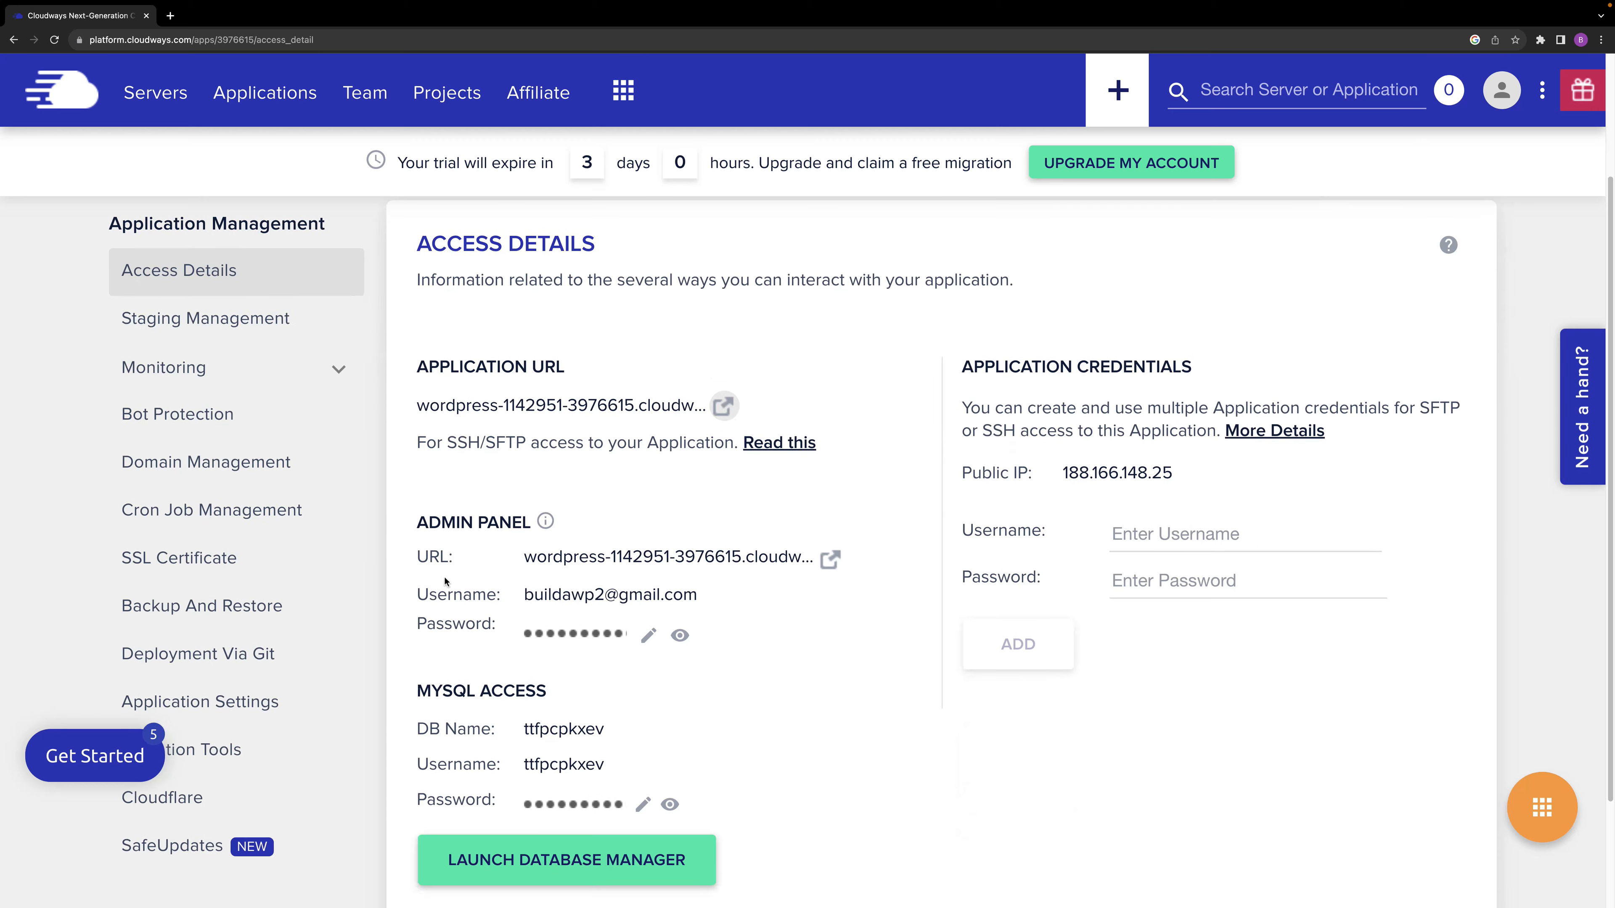
{"action": "left_click", "coordinate": [829, 560]}
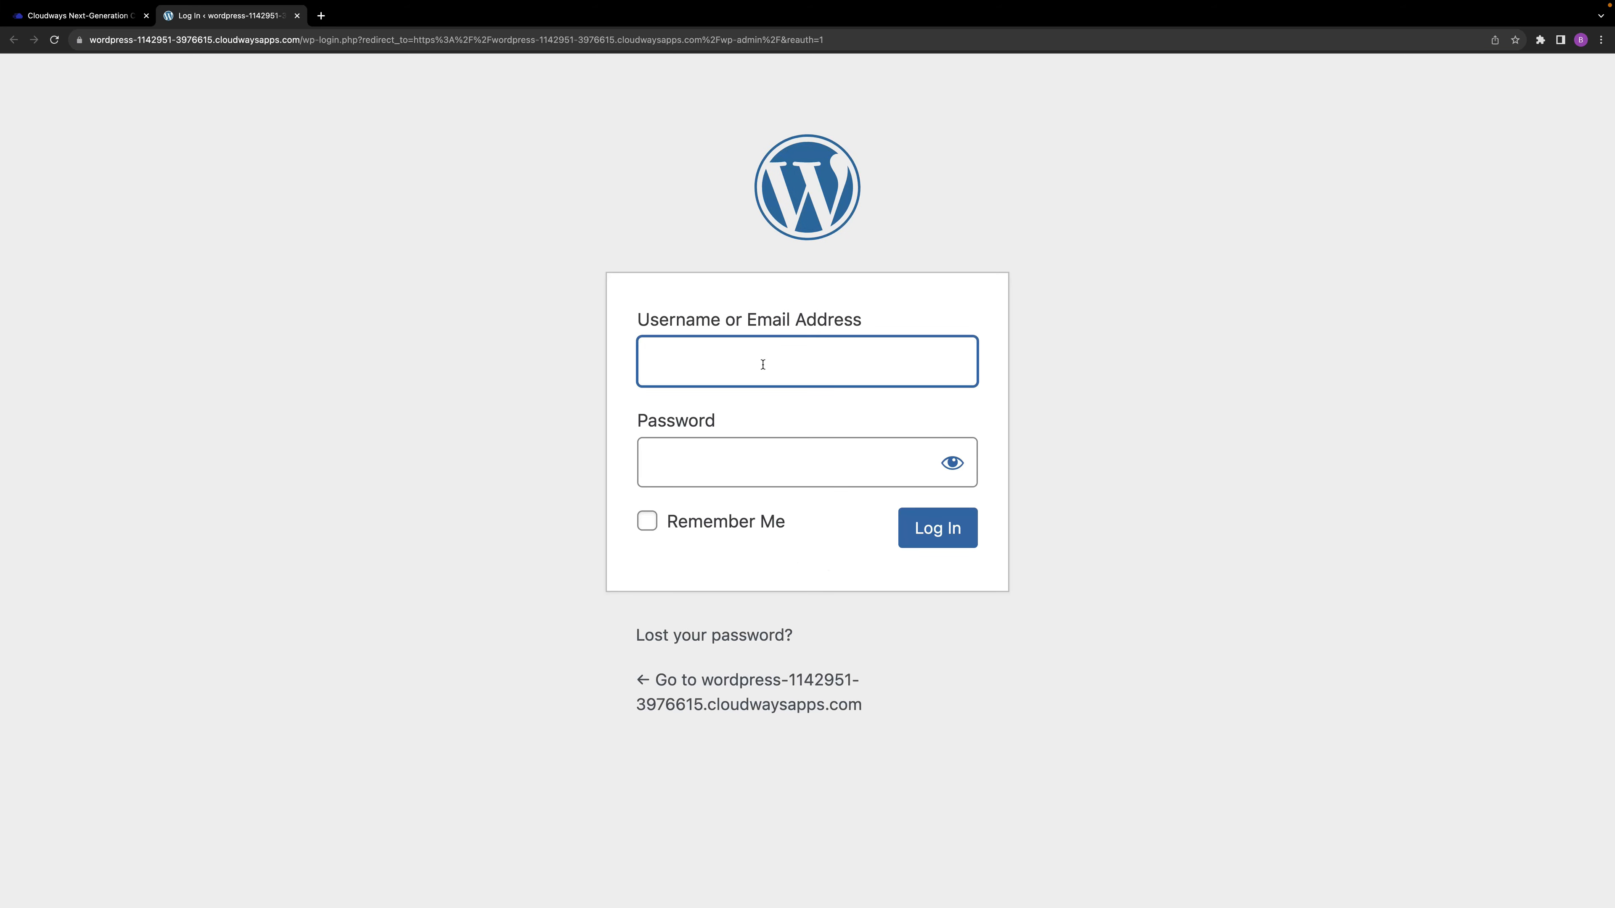
{"action": "left_click", "coordinate": [88, 19]}
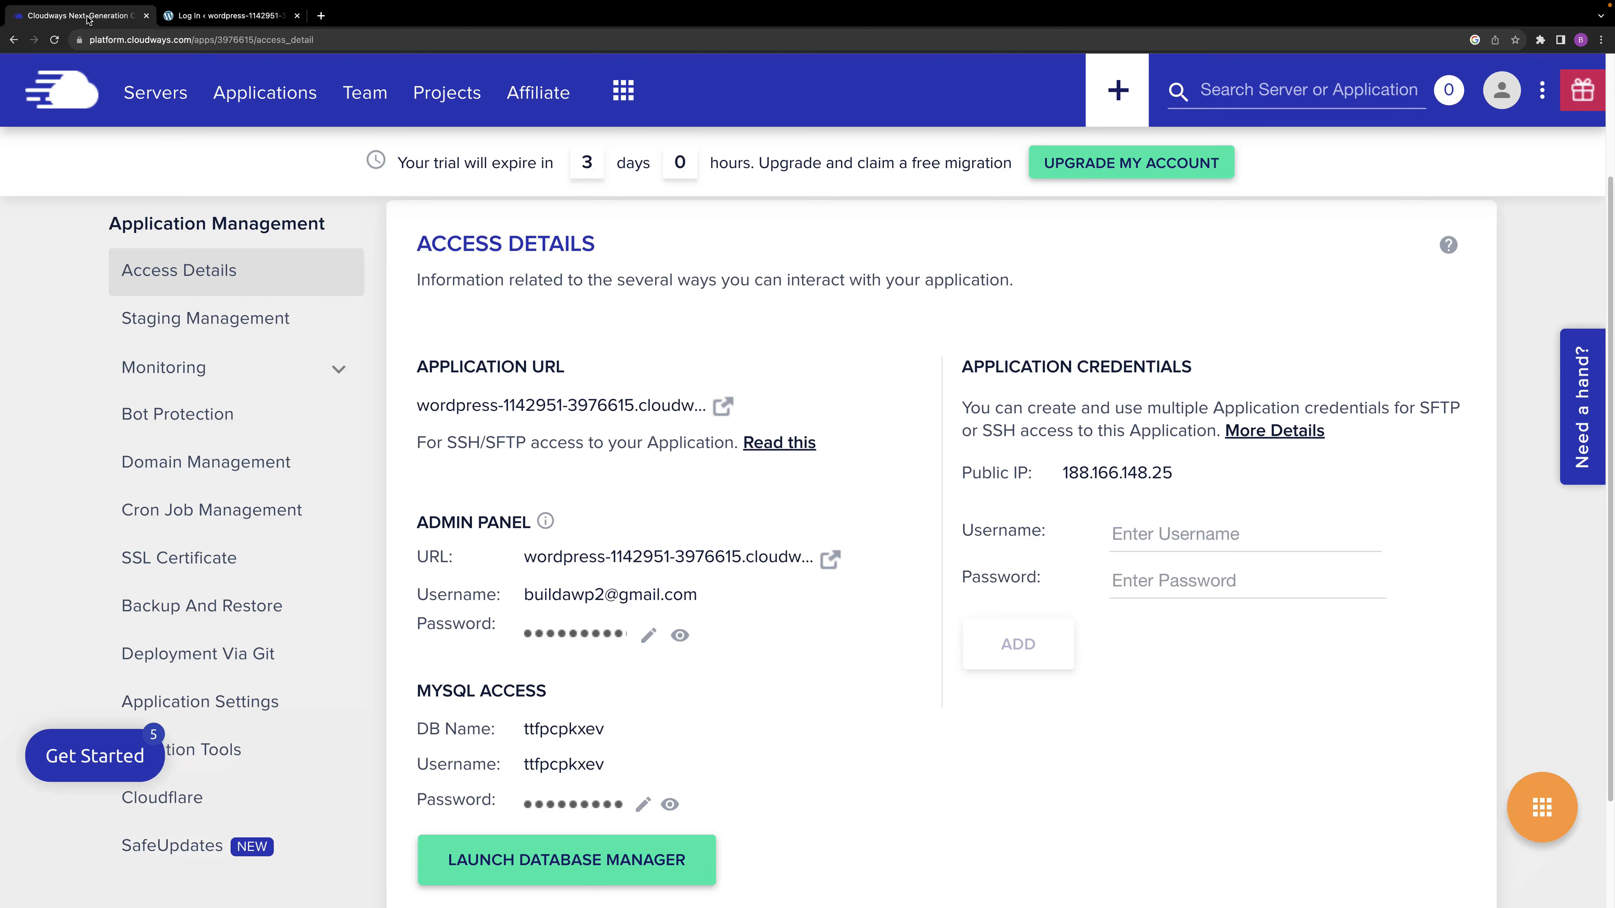
{"action": "left_click", "coordinate": [590, 596]}
{"action": "left_click", "coordinate": [210, 16]}
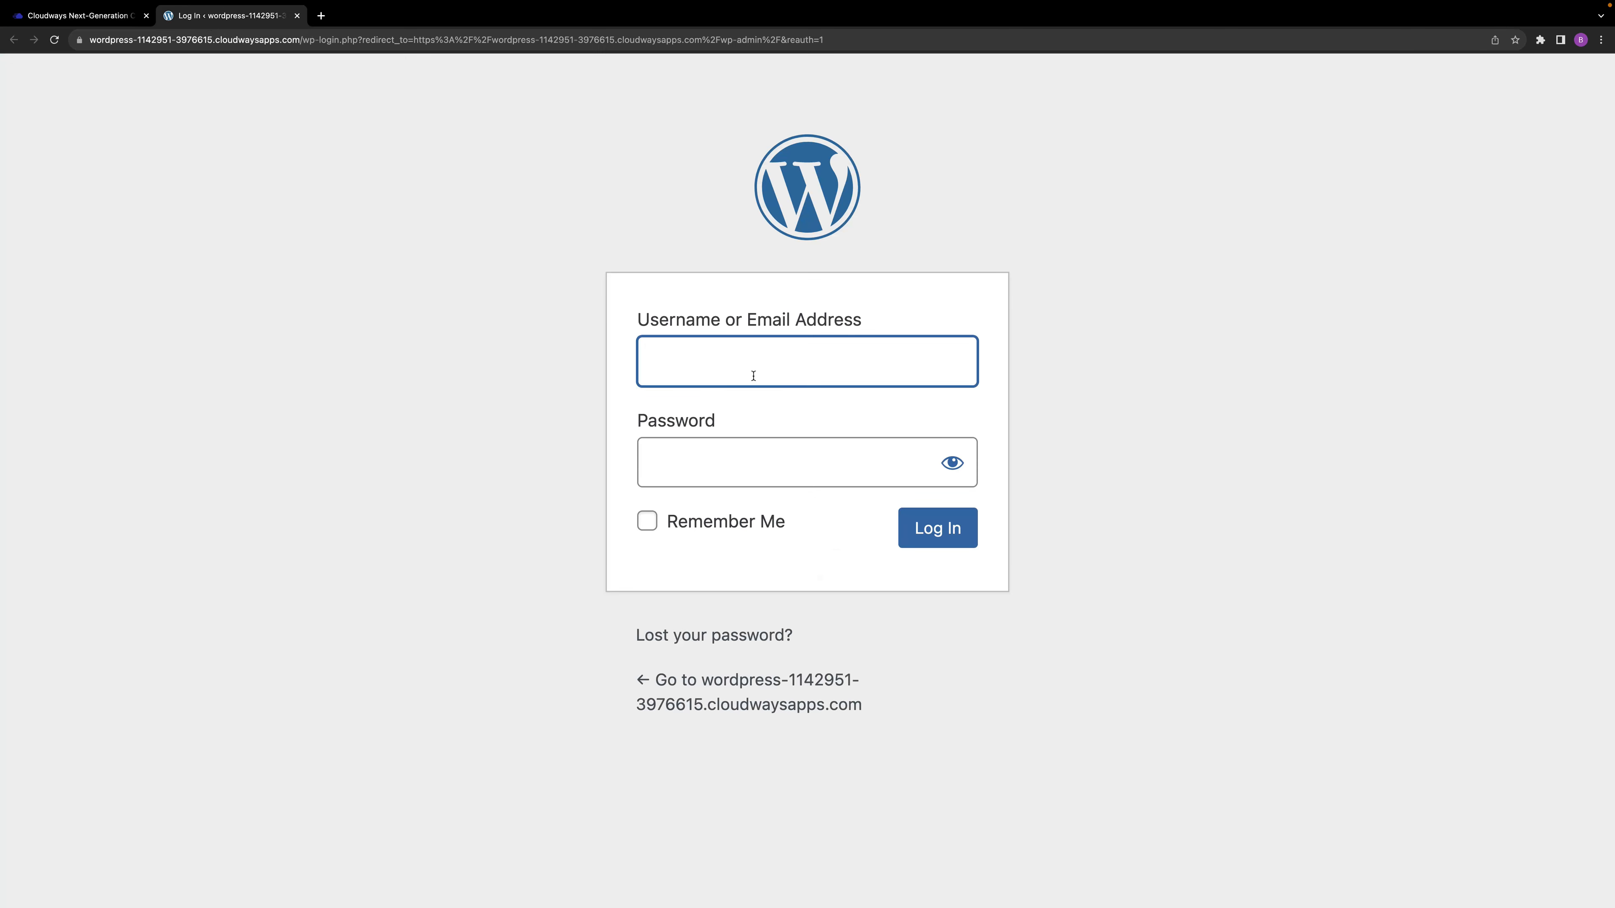
{"action": "key", "text": "super+v"}
{"action": "key", "text": "Tab"}
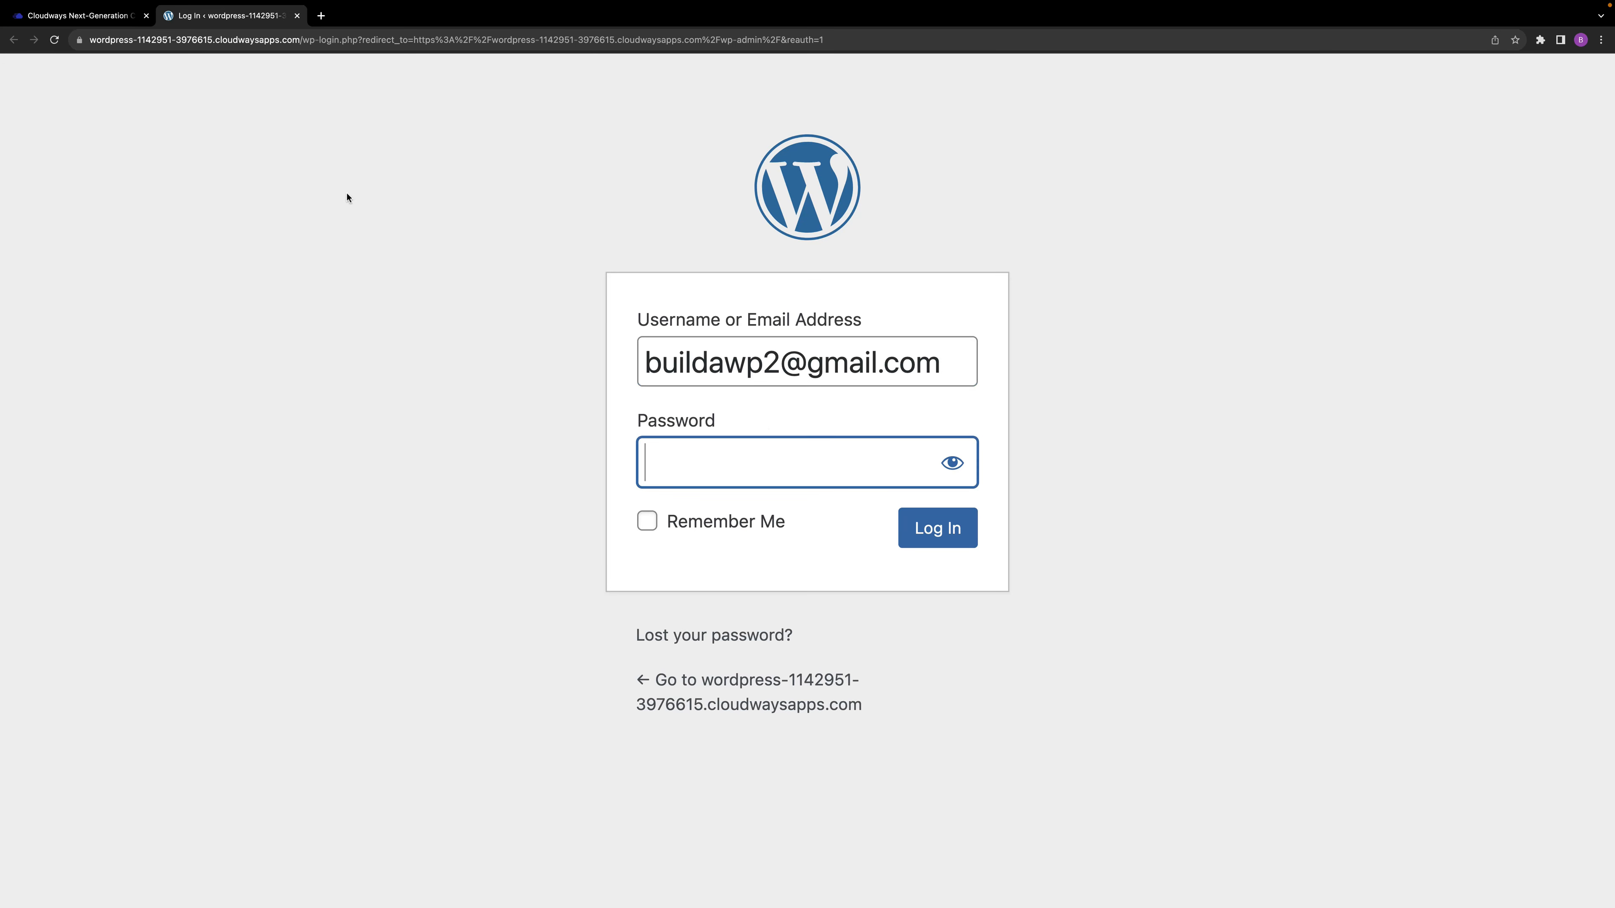
Copy the admin panel password from Cloudways into the WordPress login form's password field and log in.
{"action": "left_click", "coordinate": [116, 17]}
{"action": "left_click", "coordinate": [582, 634]}
{"action": "left_click", "coordinate": [229, 16]}
{"action": "key", "text": "super+v"}
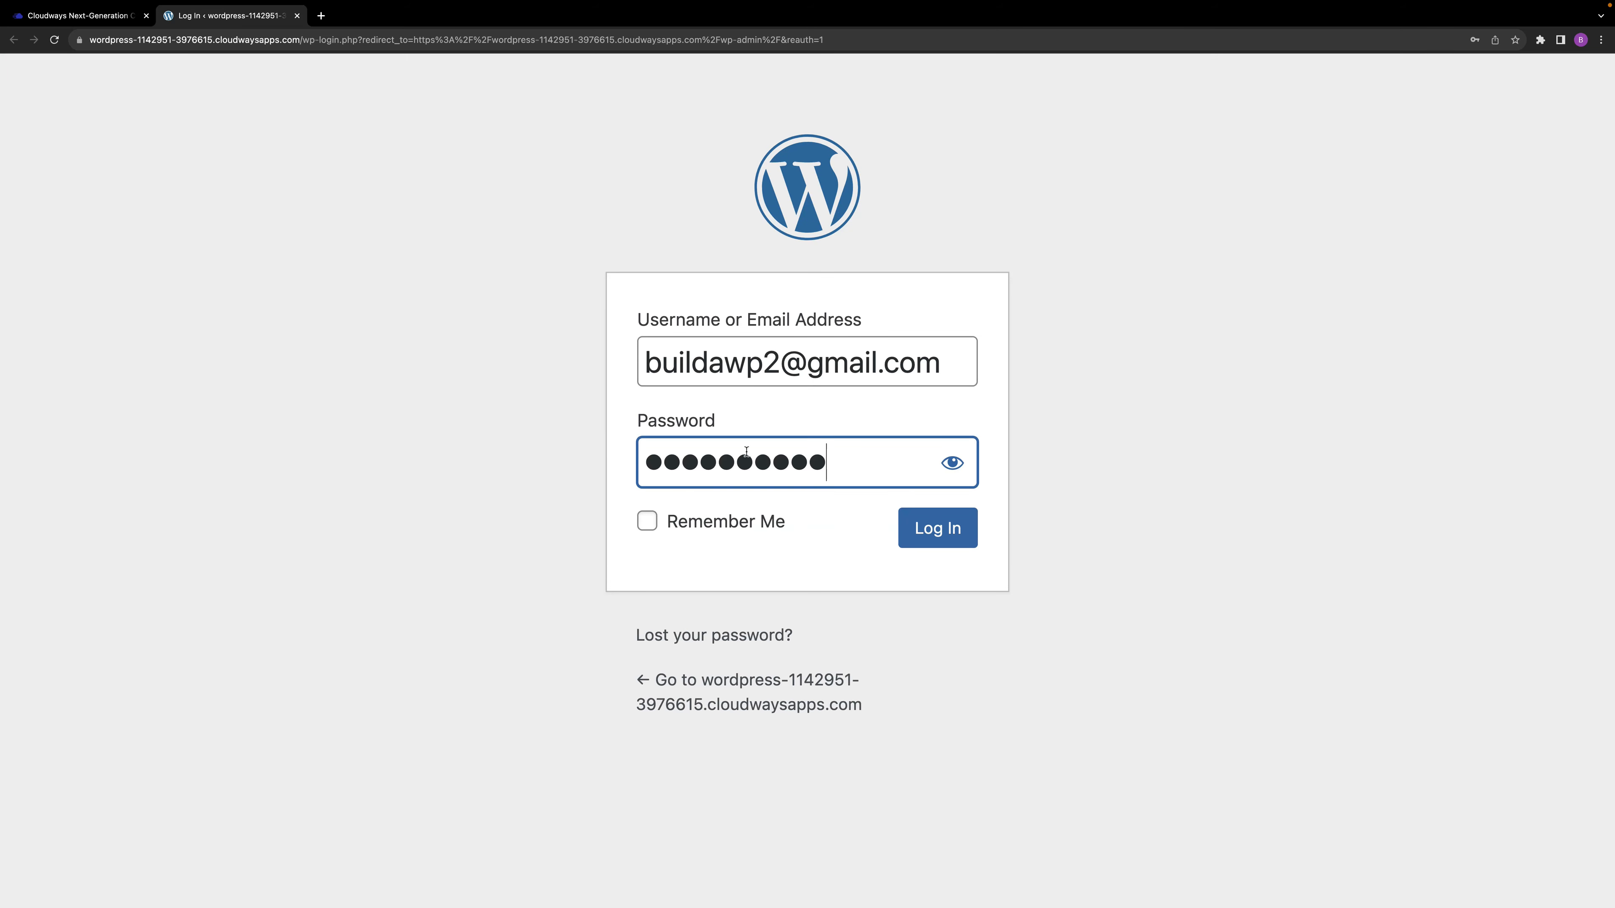
{"action": "left_click", "coordinate": [926, 534]}
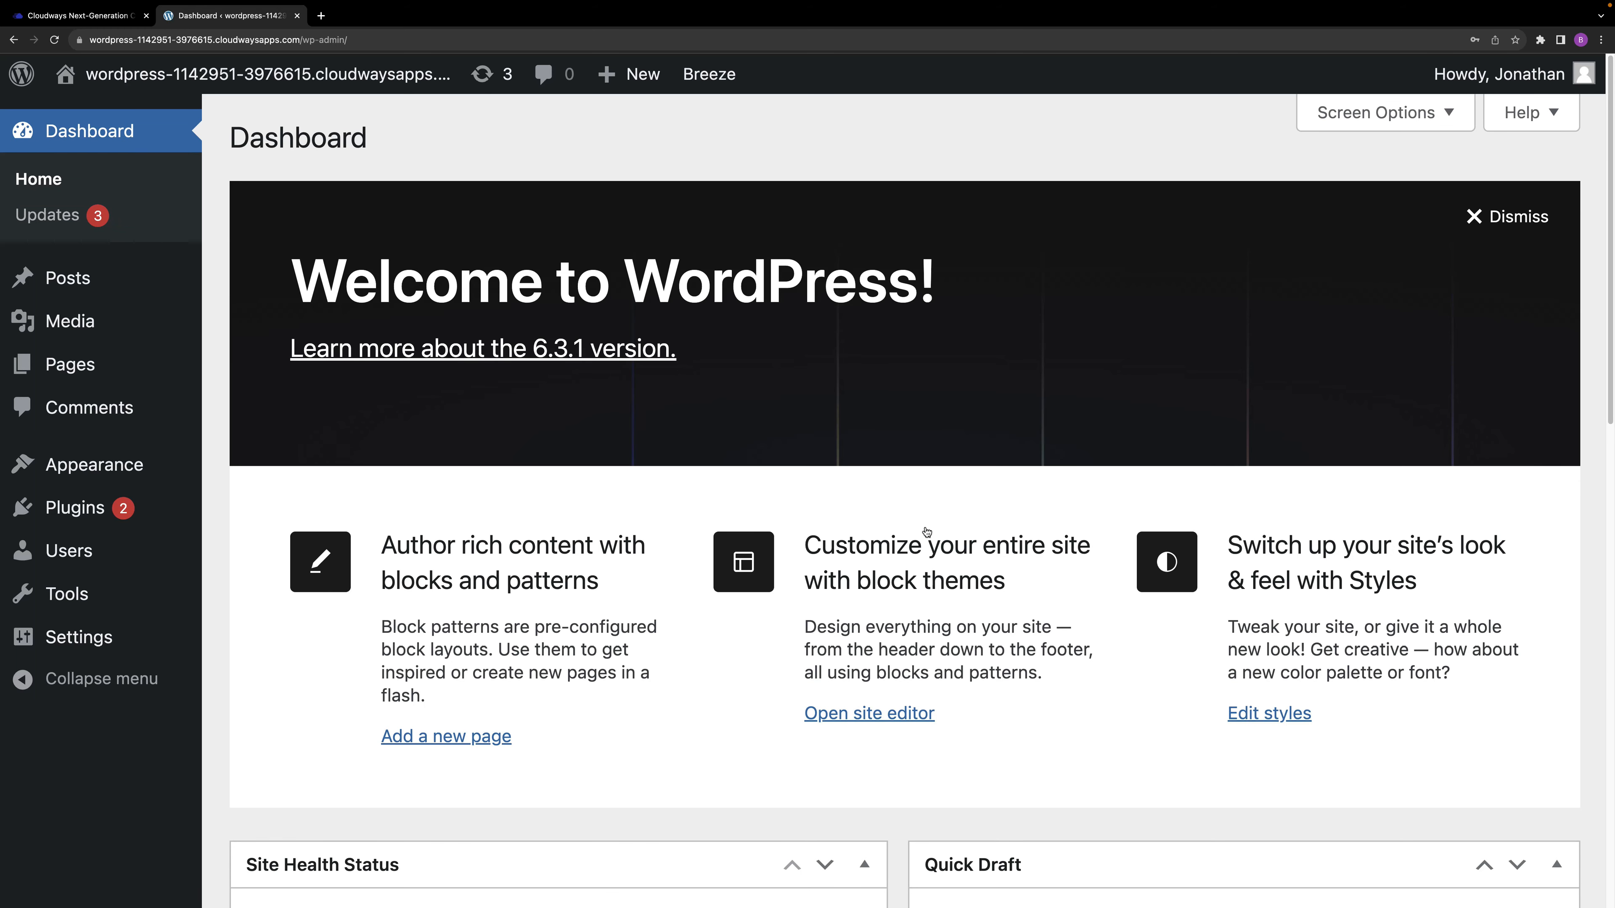